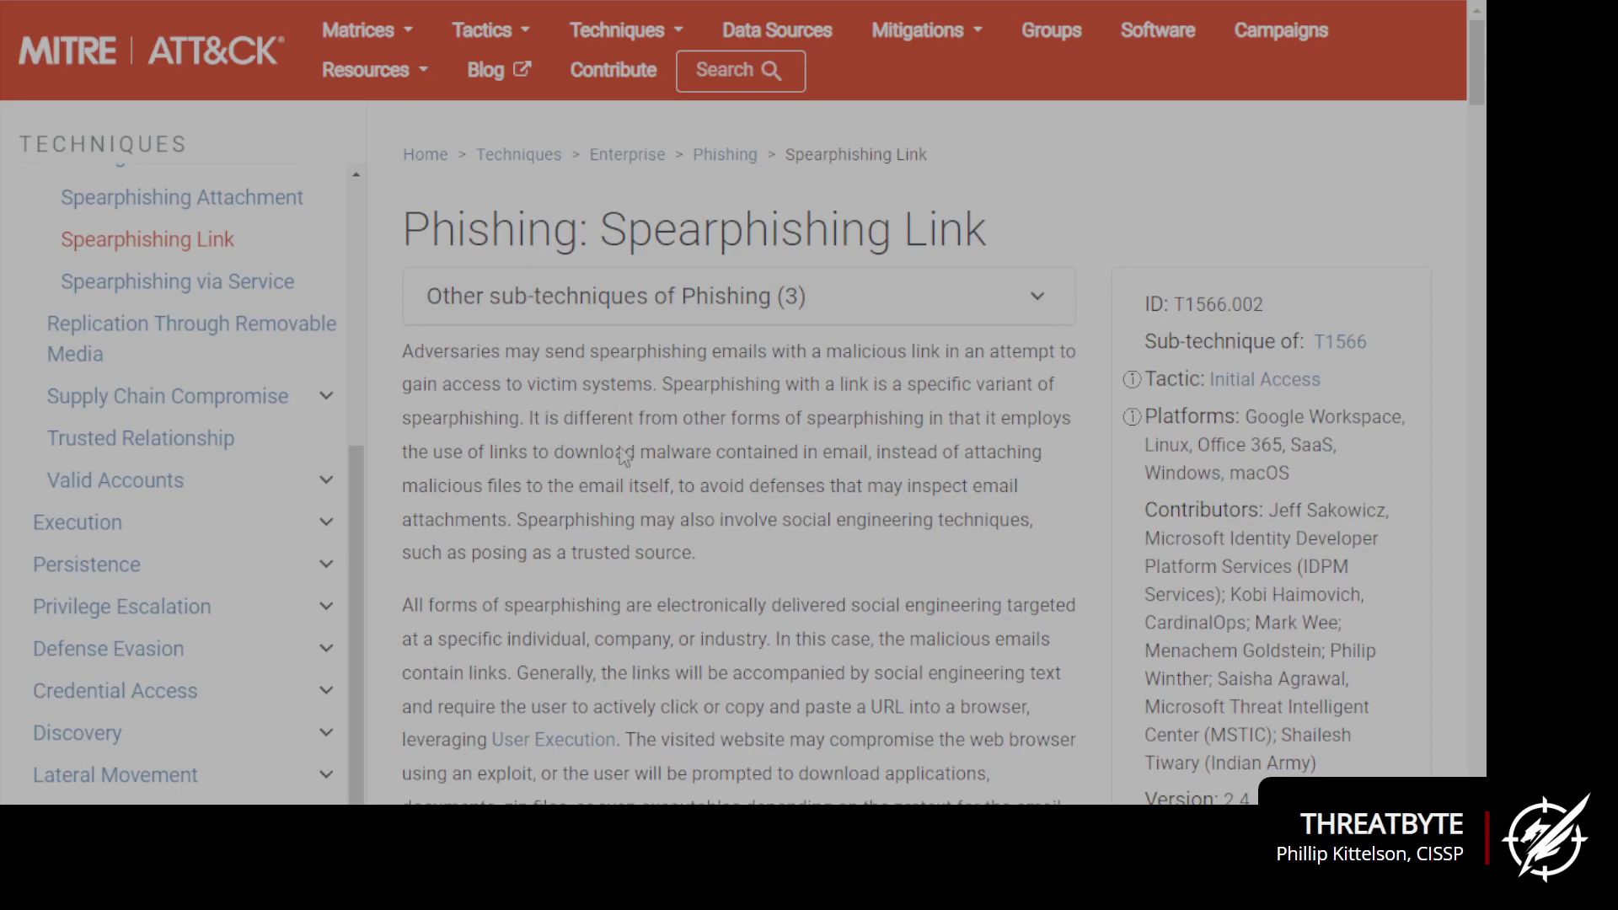
Open the MITRE ATT&CK Spearphishing Attachment page and highlight the passage from "In this scenario" to "as a trusted source."
click(505, 25)
click(641, 1)
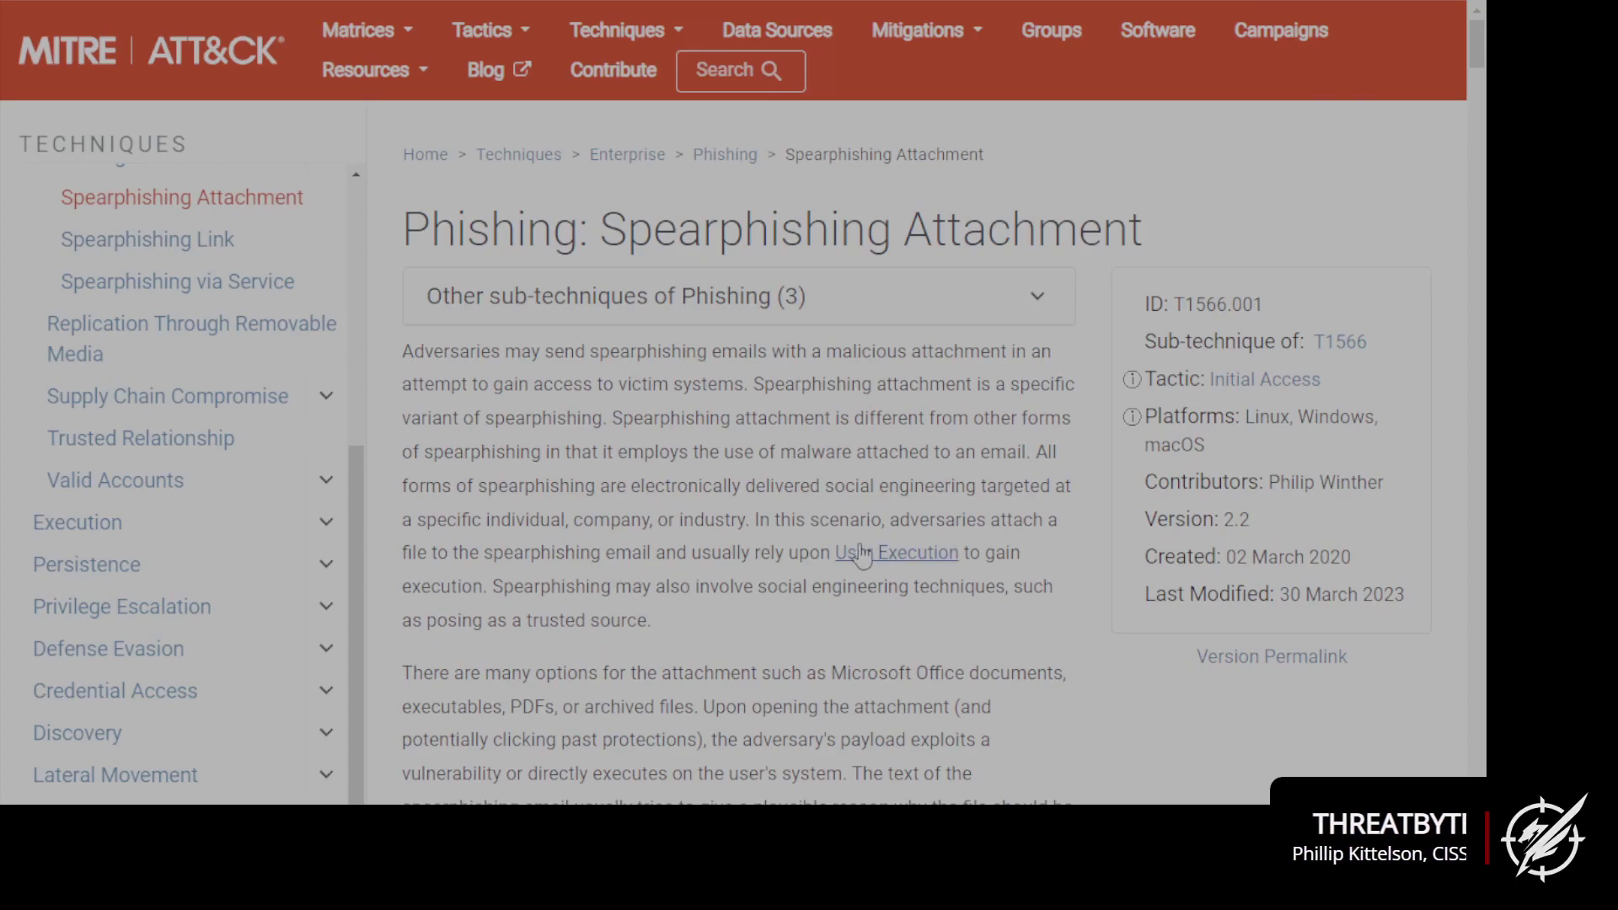
double_click(762, 519)
drag(801, 548, 846, 614)
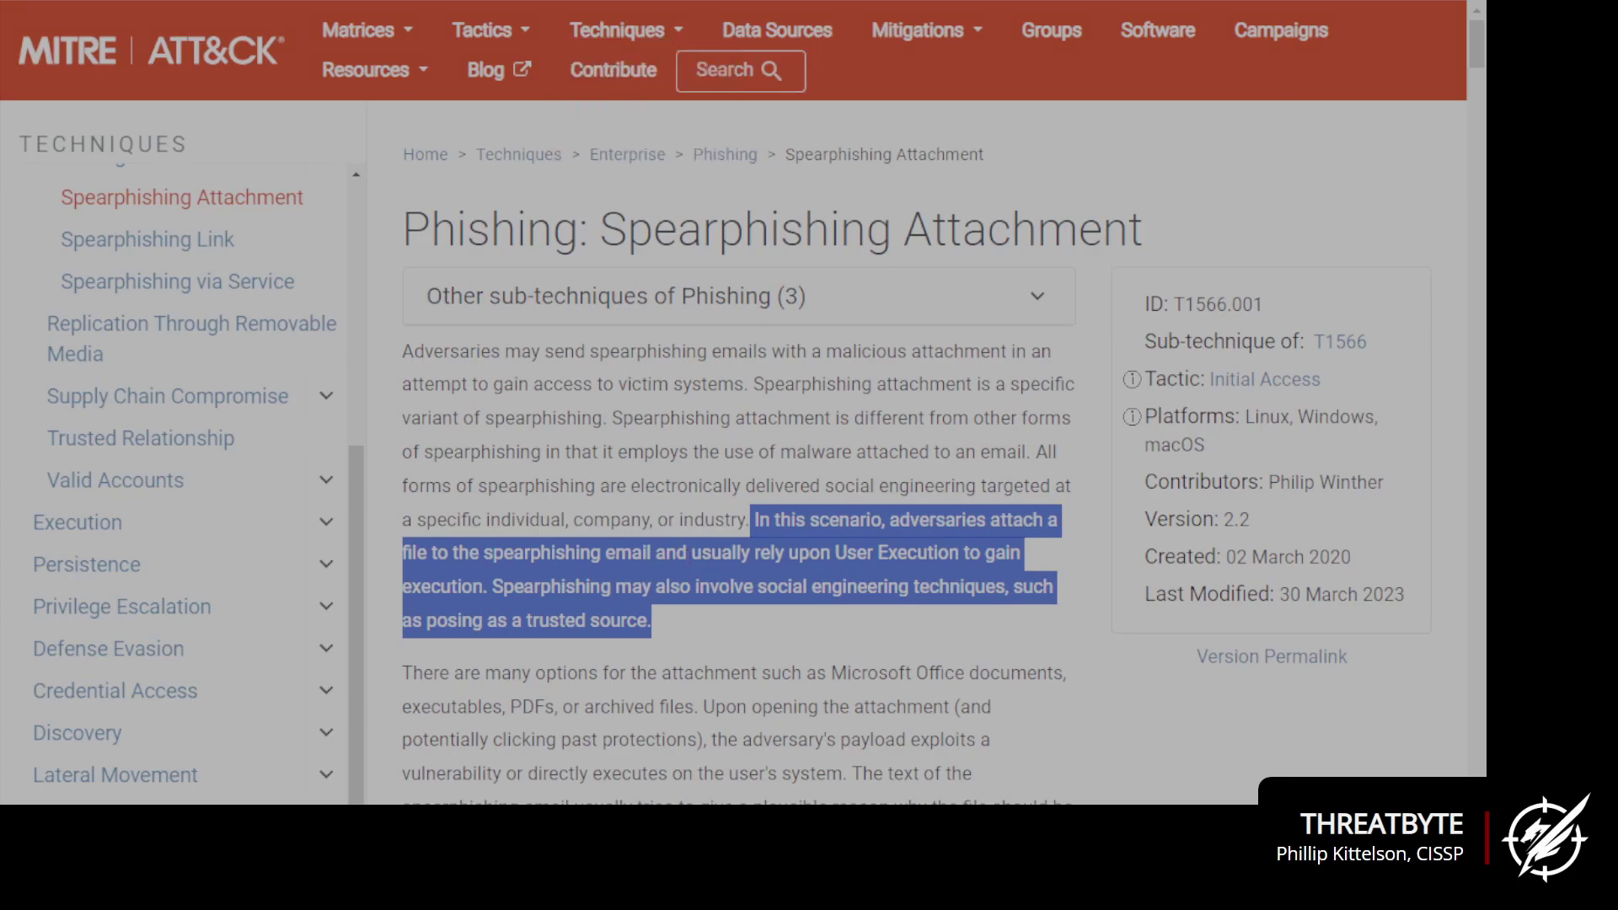
Switch to CyberChef, search the operations for "qr" and add Parse QR Code to the recipe
click(590, 2)
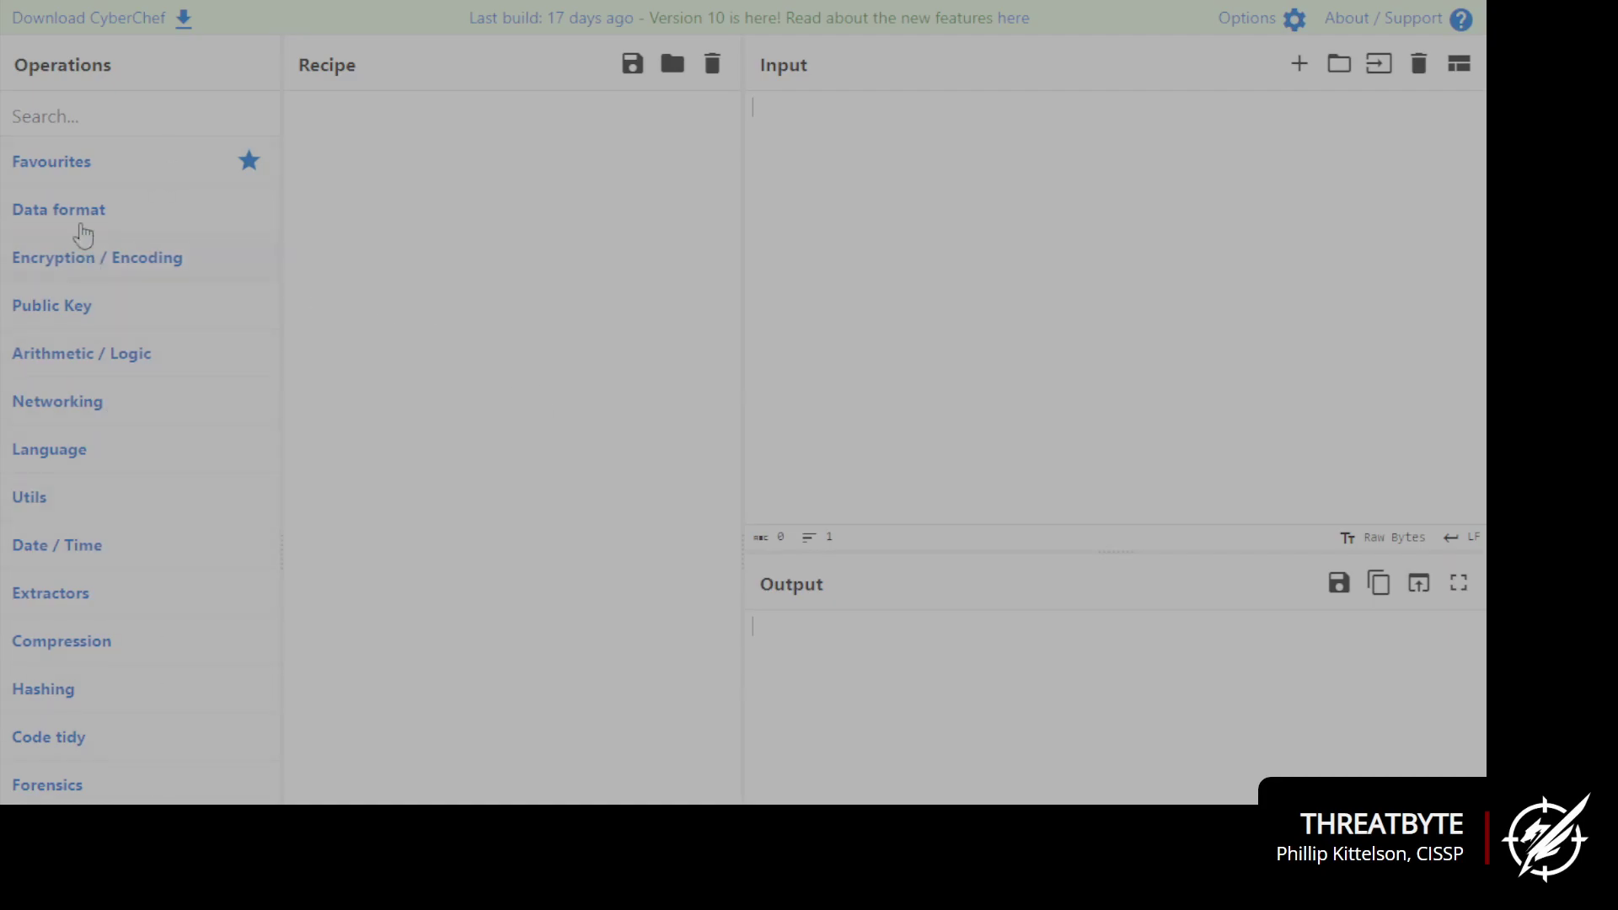
click(192, 125)
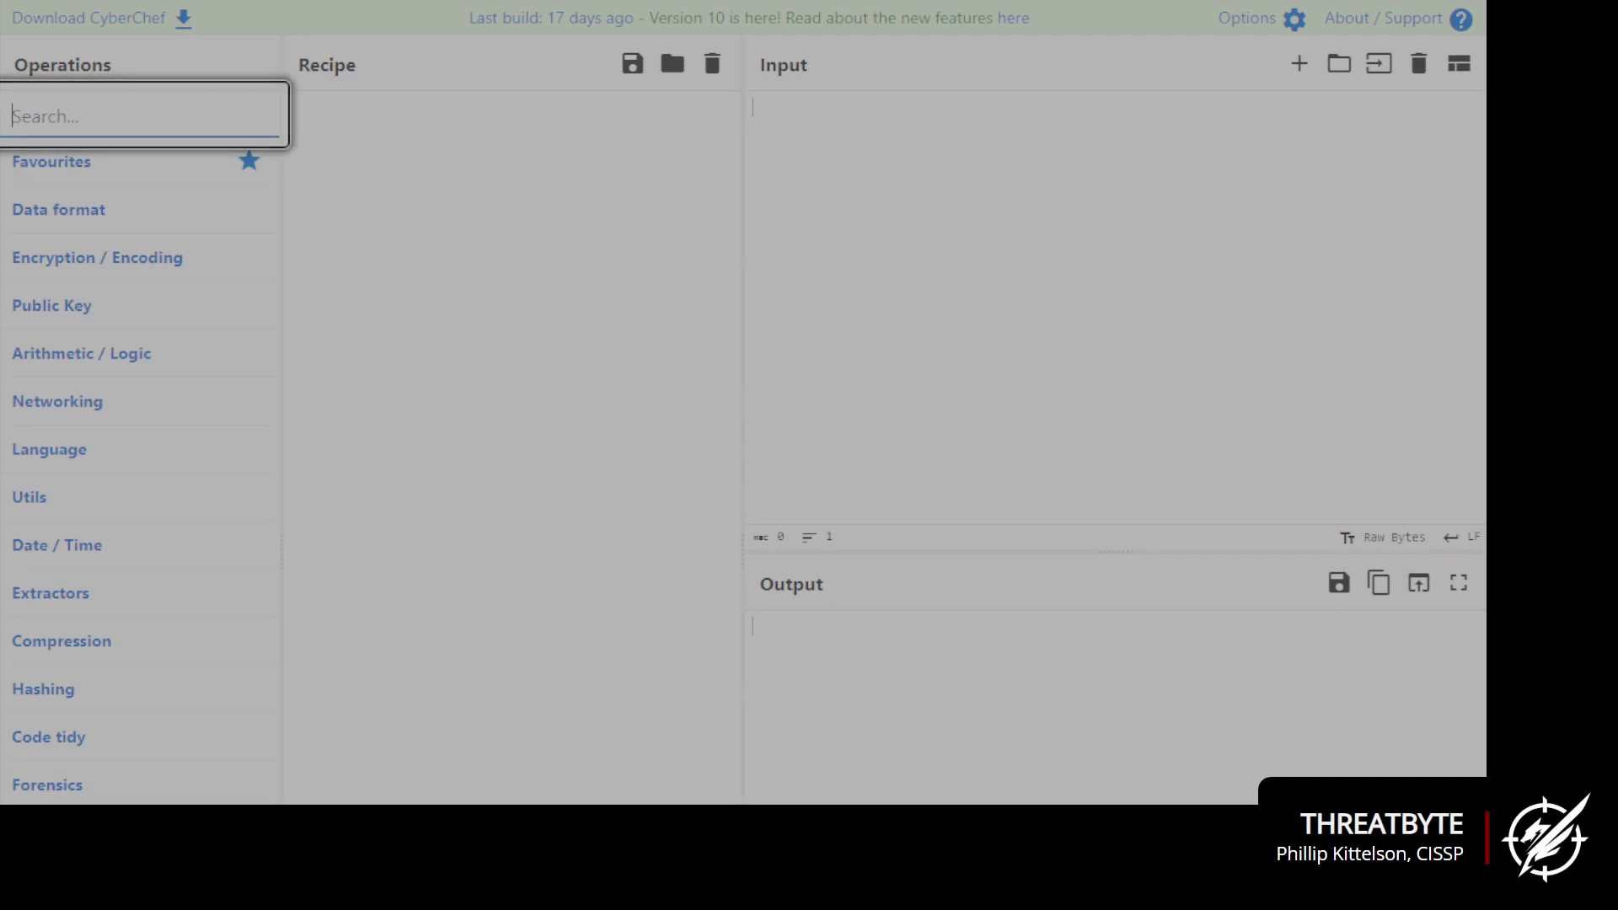
text(qr)
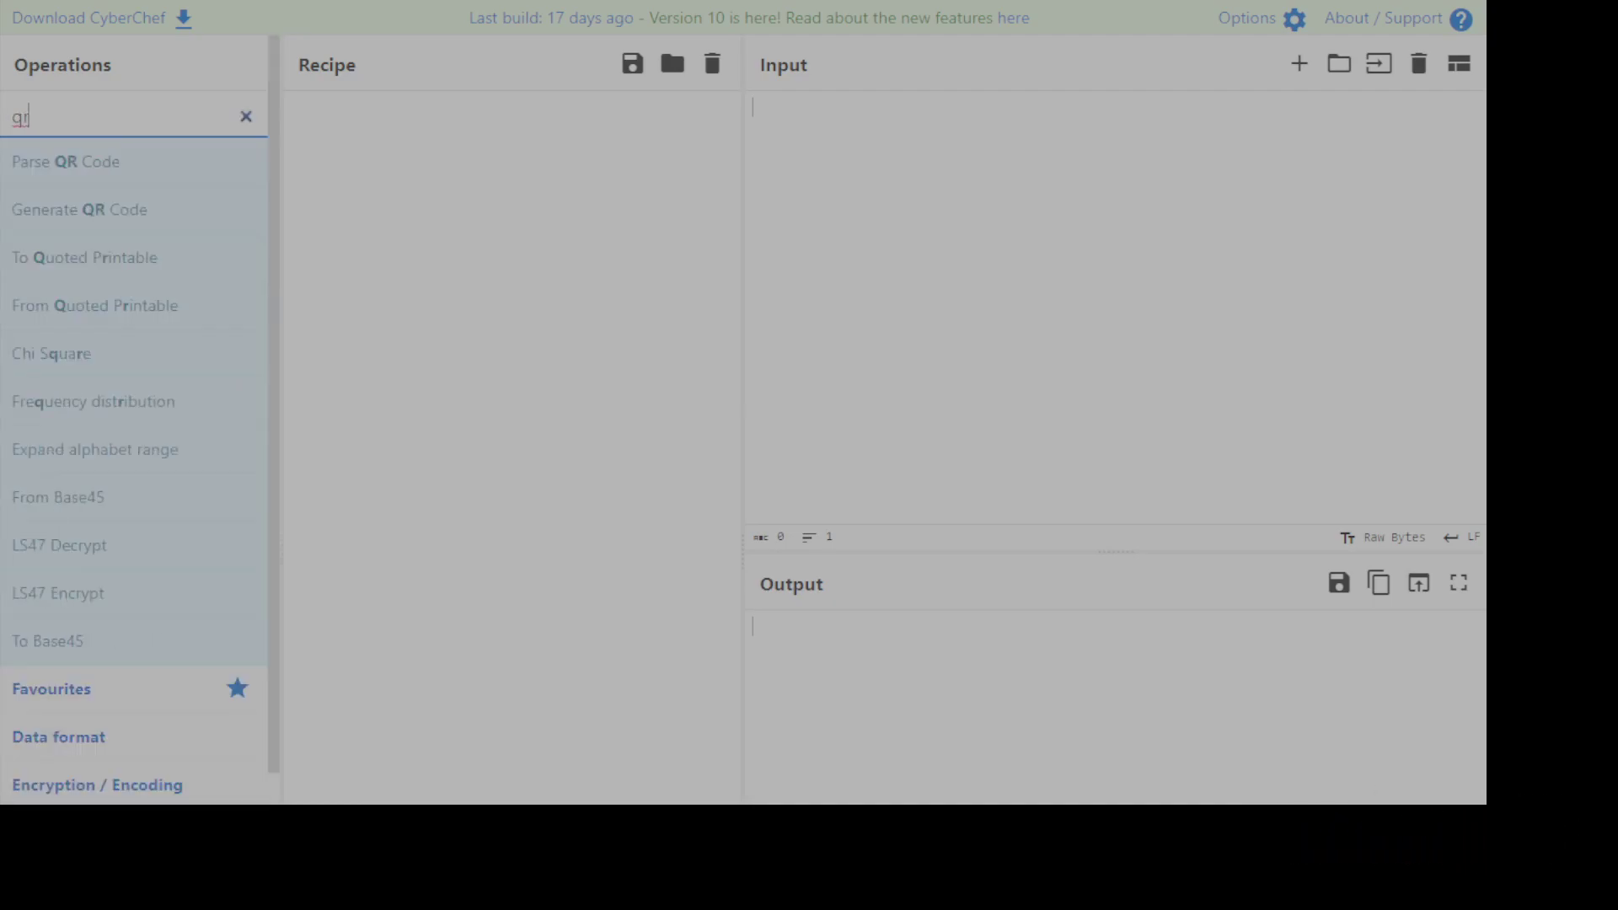
drag(33, 160, 403, 189)
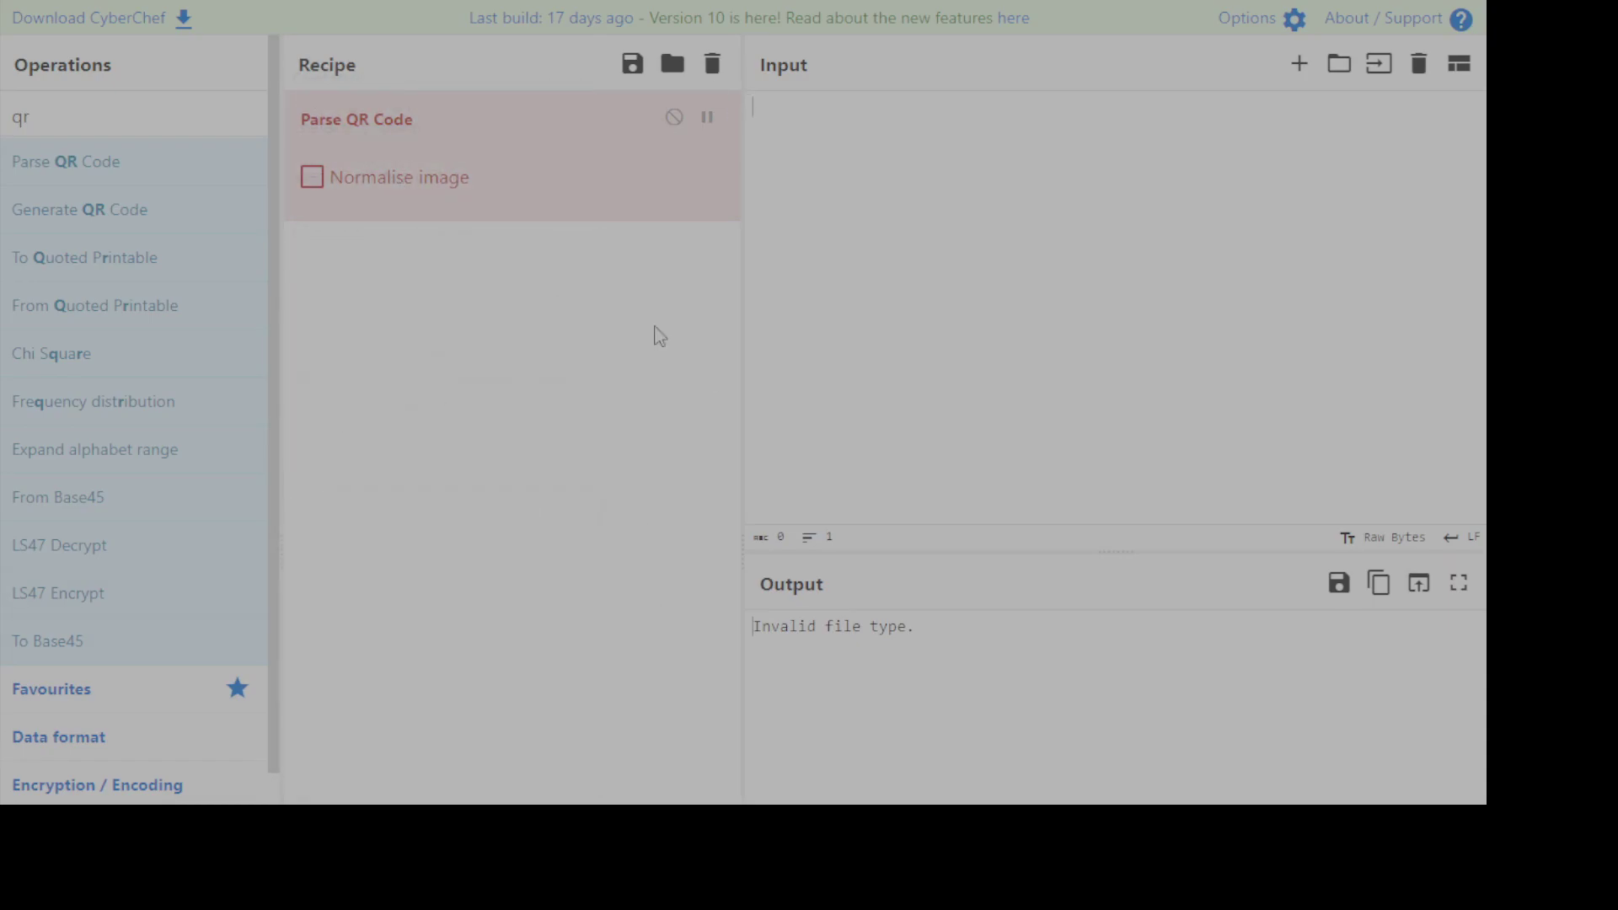
Load the image file QR2.png as the input for the recipe
click(1381, 78)
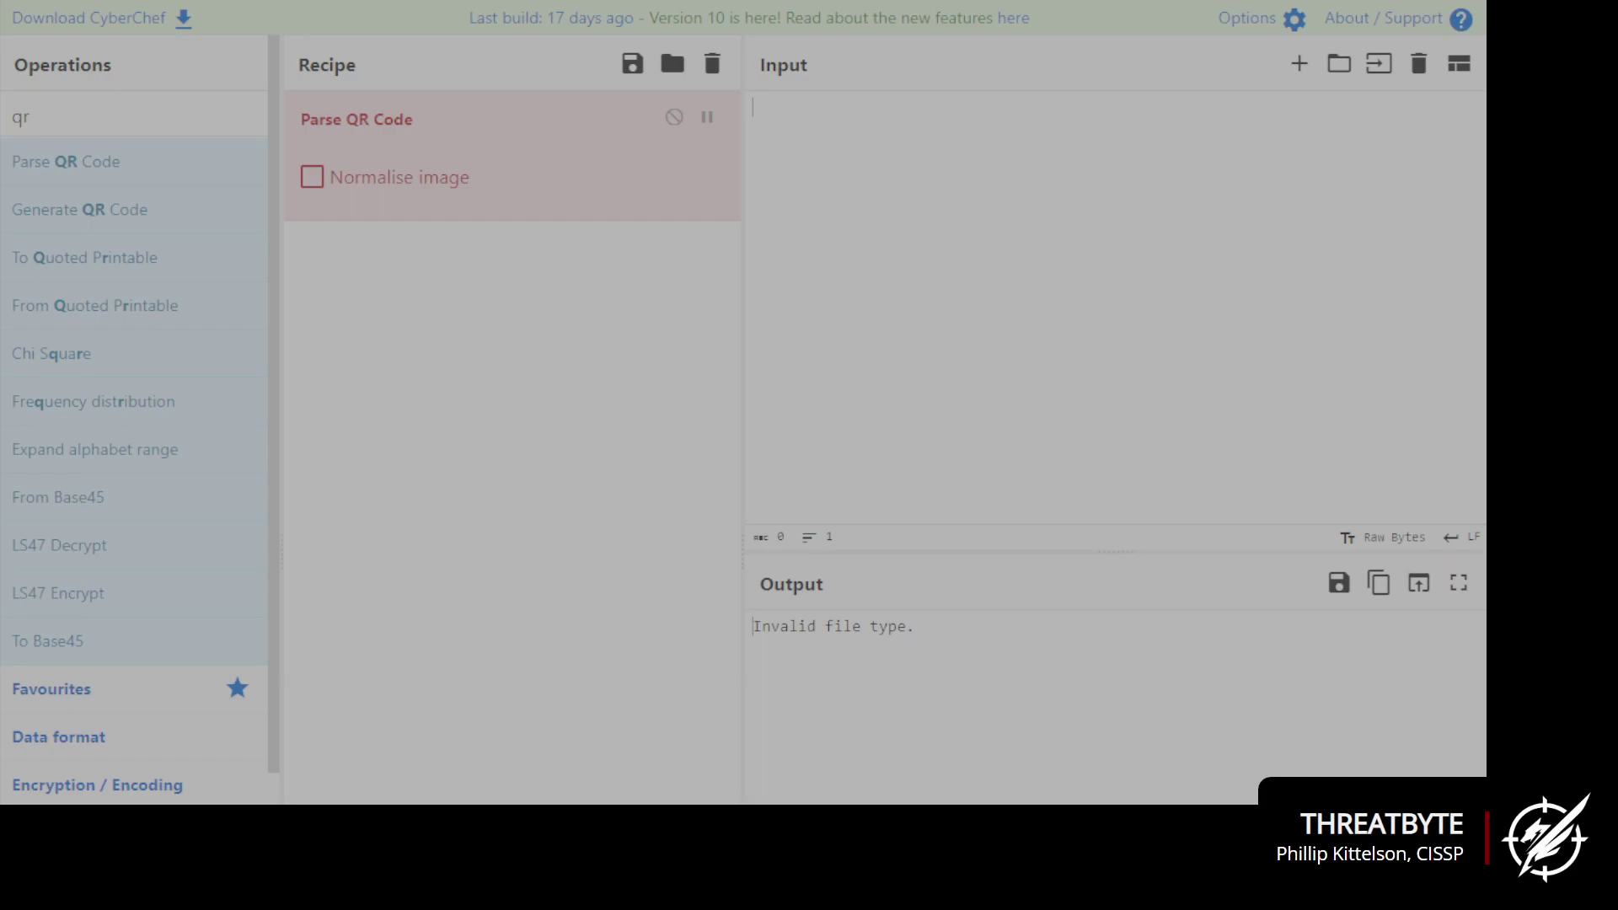
drag(885, 524, 1024, 300)
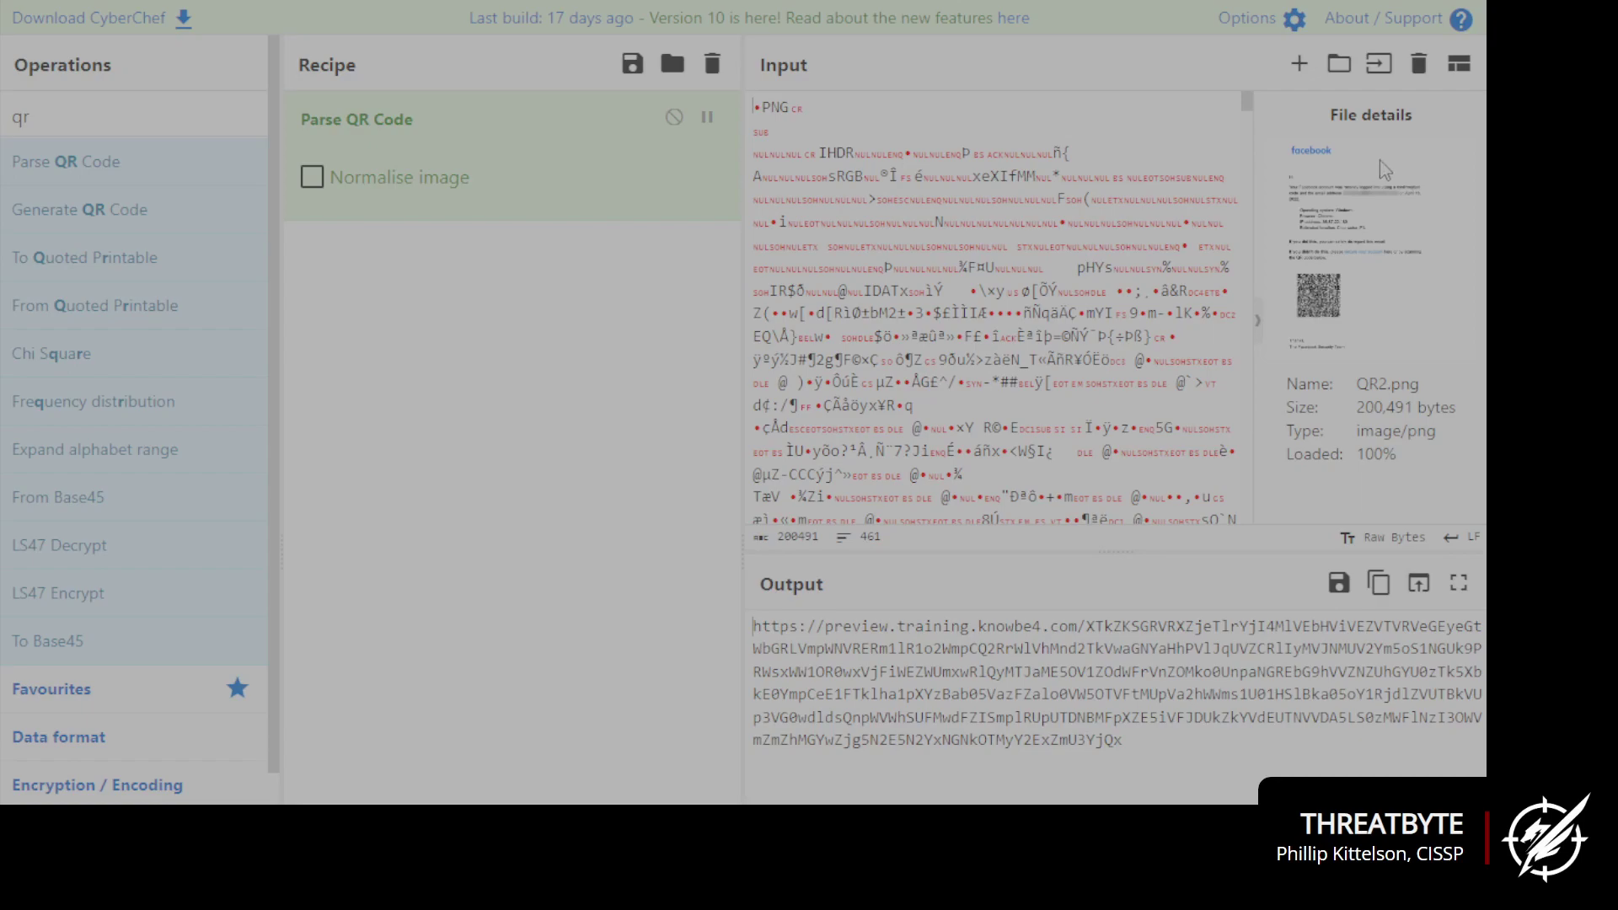
Examine the full URL decoded from the QR code in the output
double_click(888, 628)
drag(1223, 621, 1219, 626)
click(1231, 741)
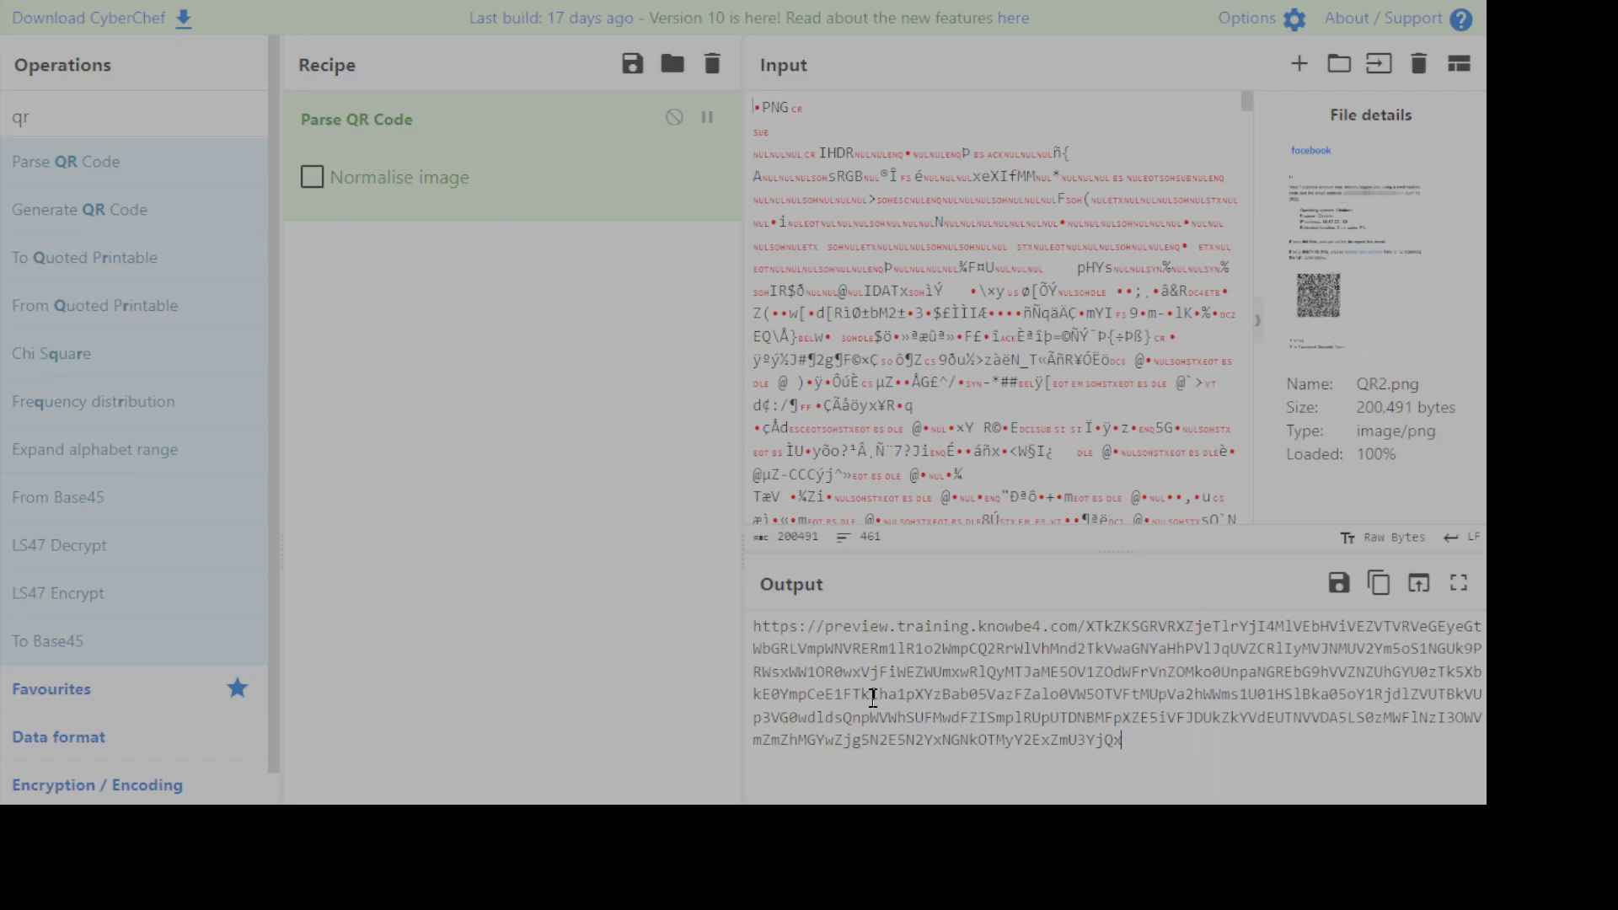
drag(757, 628, 1224, 769)
click(1228, 755)
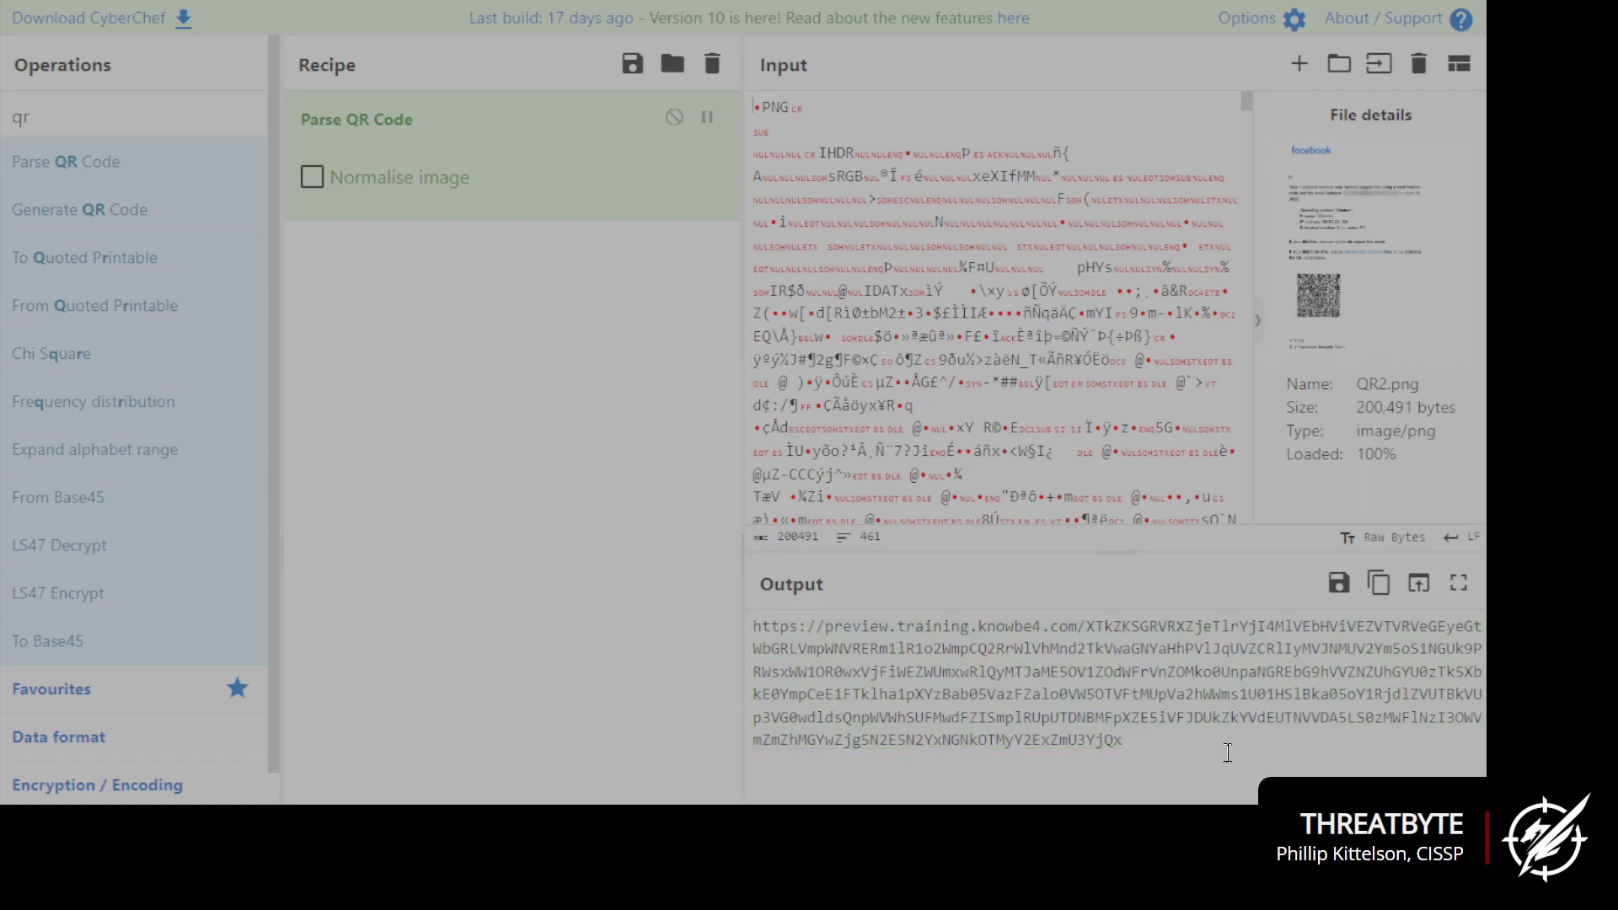
drag(1143, 735, 1061, 740)
click(760, 636)
click(1061, 739)
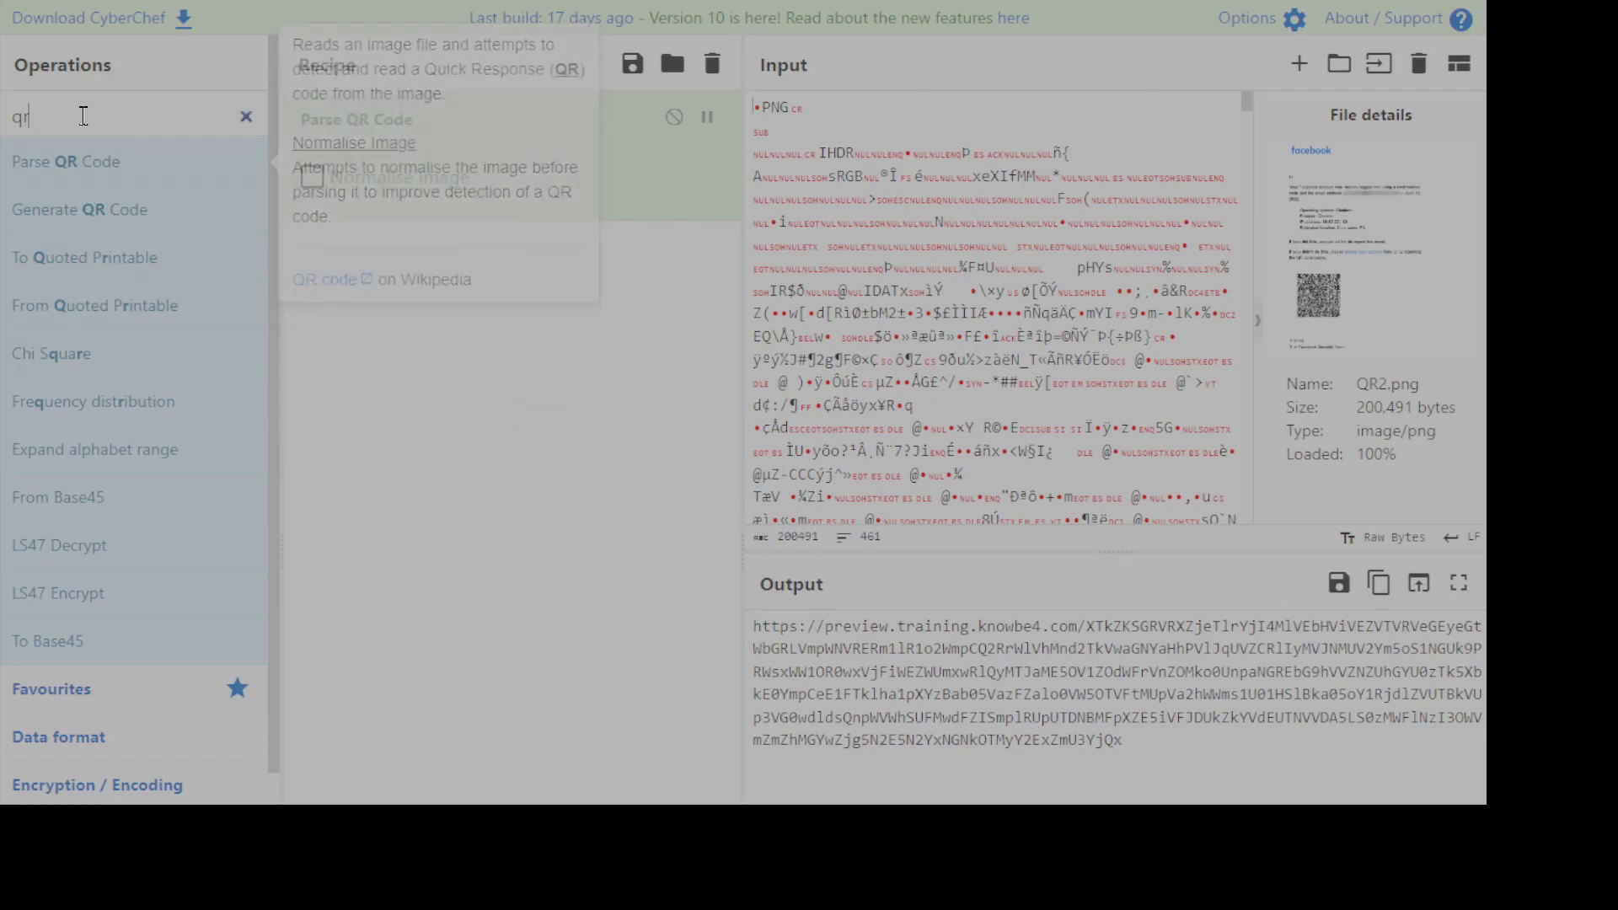
Search the operations for "defa" and add Defang URL to the recipe after Parse QR Code
click(38, 126)
key(BackSpace)
key(BackSpace)
text(defa)
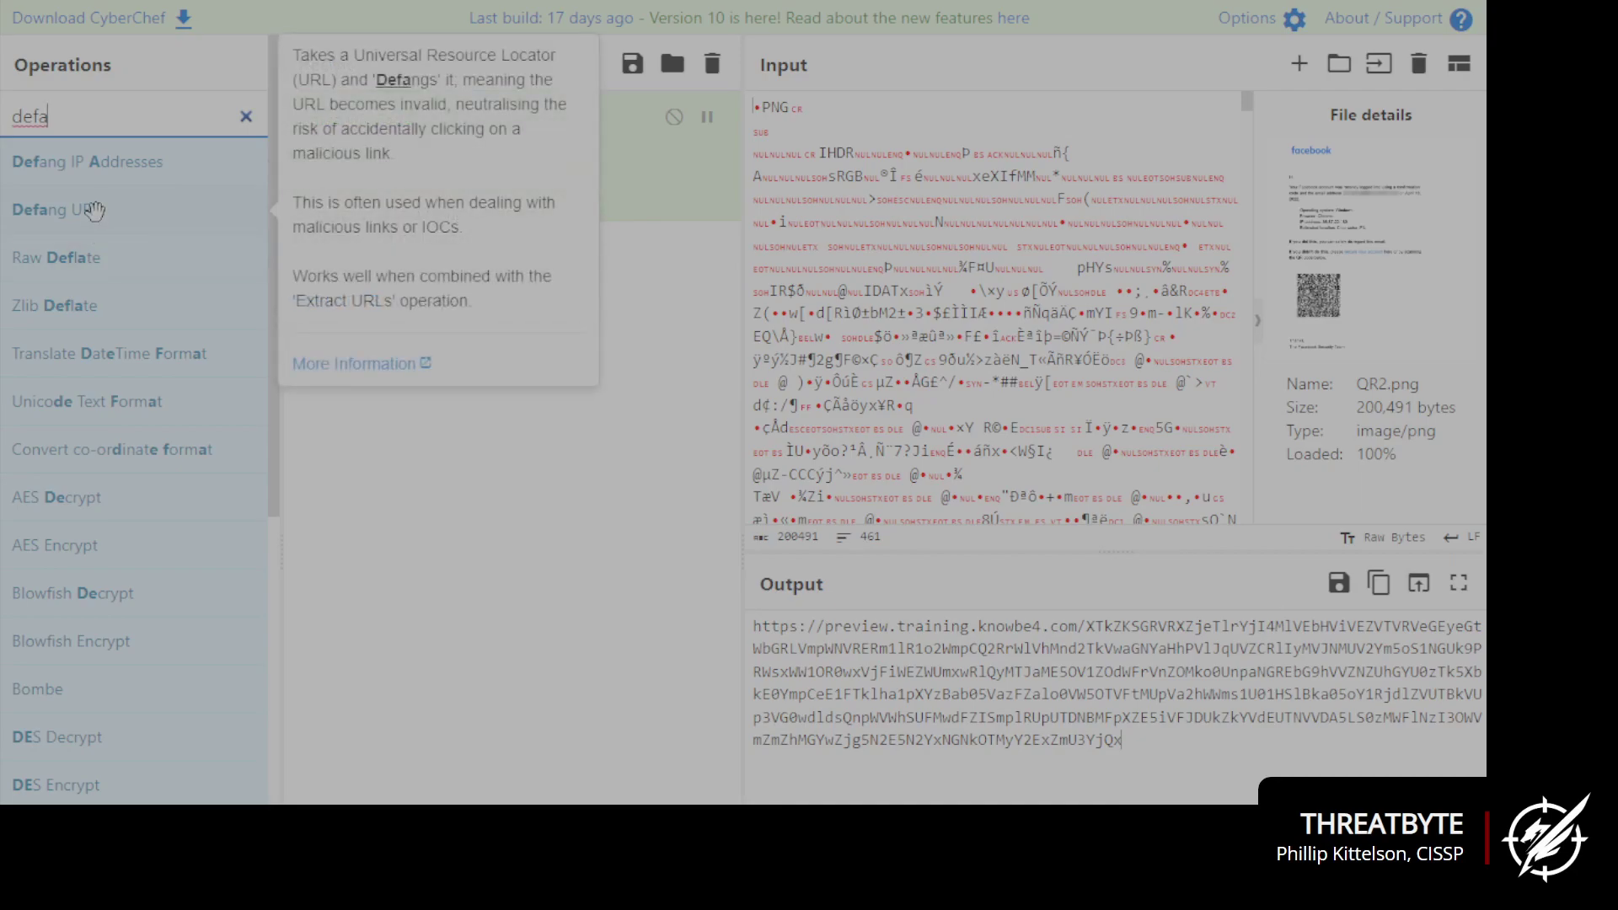
drag(92, 213, 575, 379)
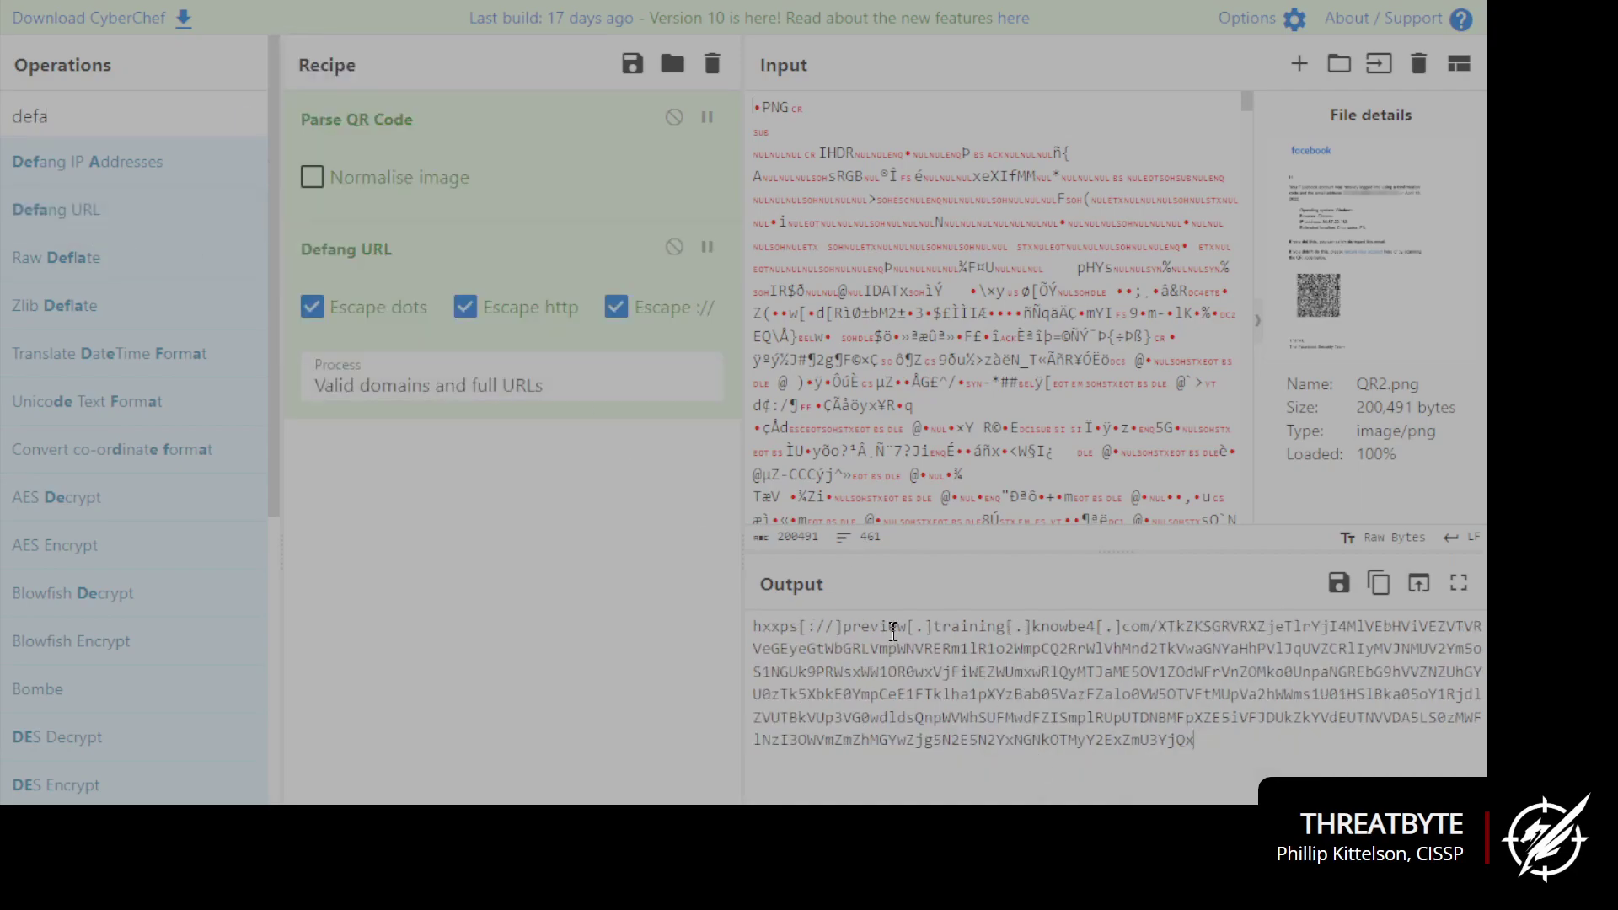
Examine how the URL in the output is defanged compared with a live link
click(919, 635)
drag(1222, 740, 736, 631)
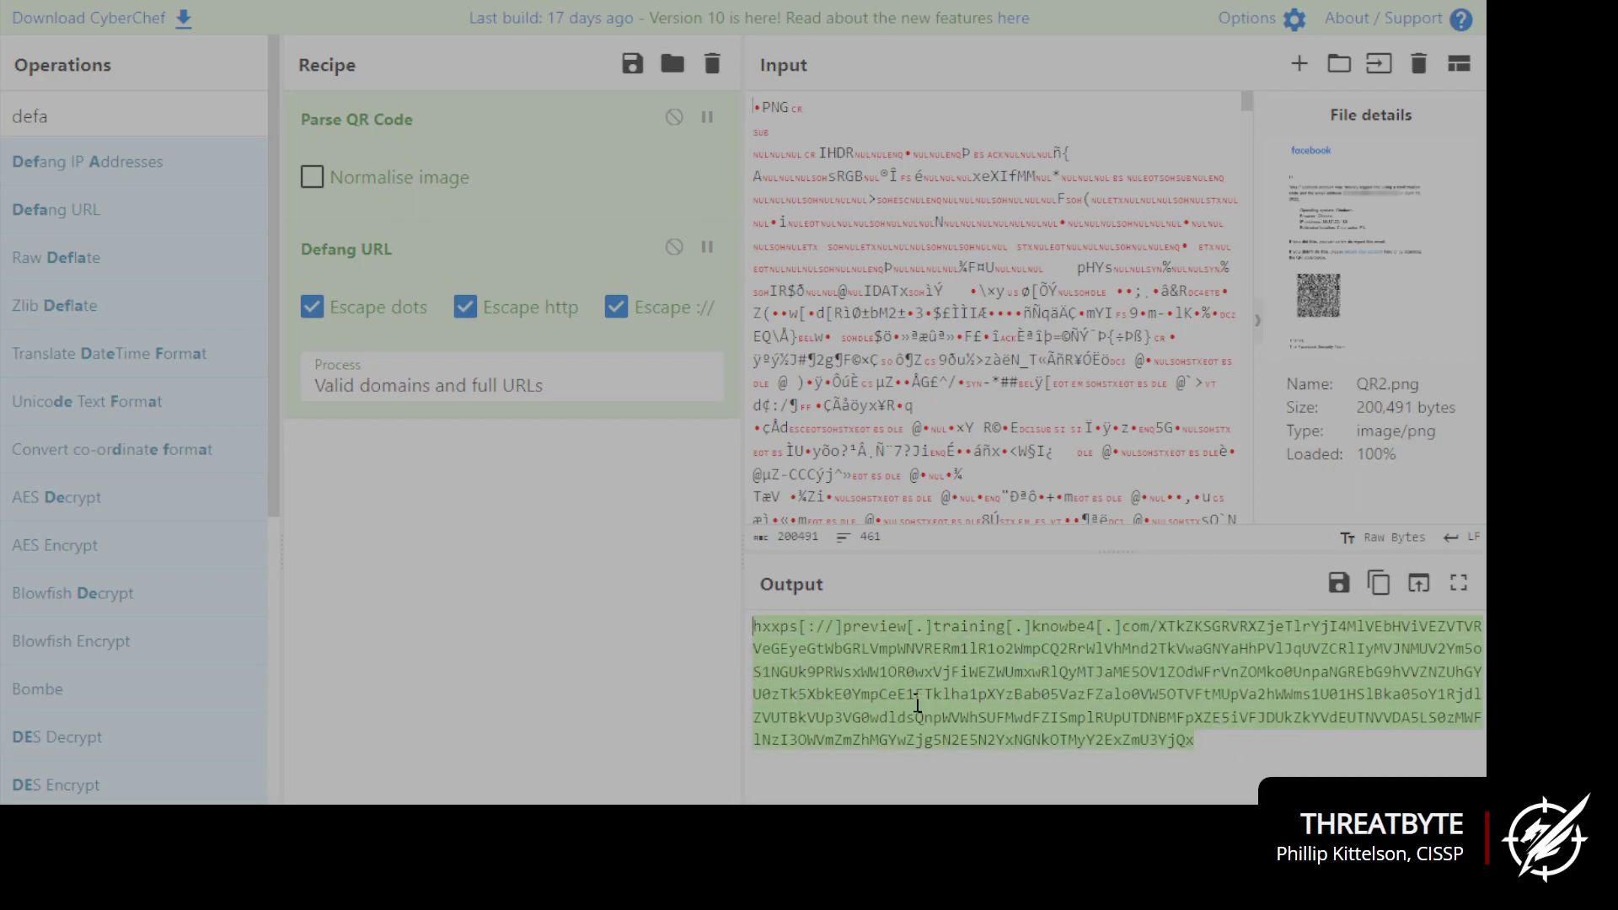
click(1224, 738)
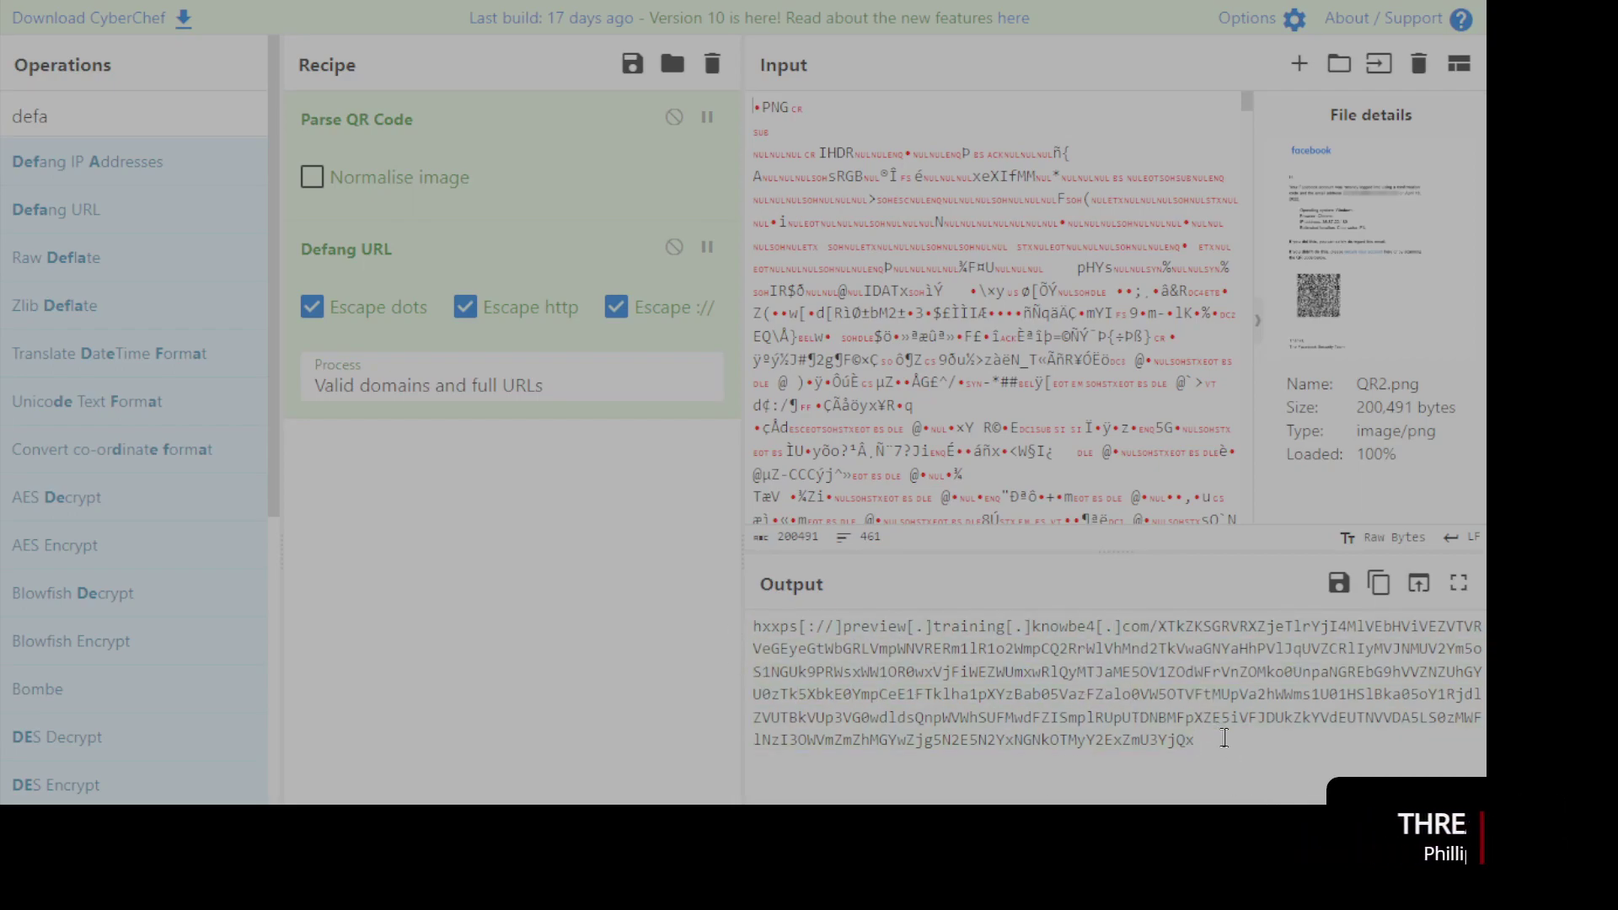
drag(759, 625, 888, 660)
click(919, 675)
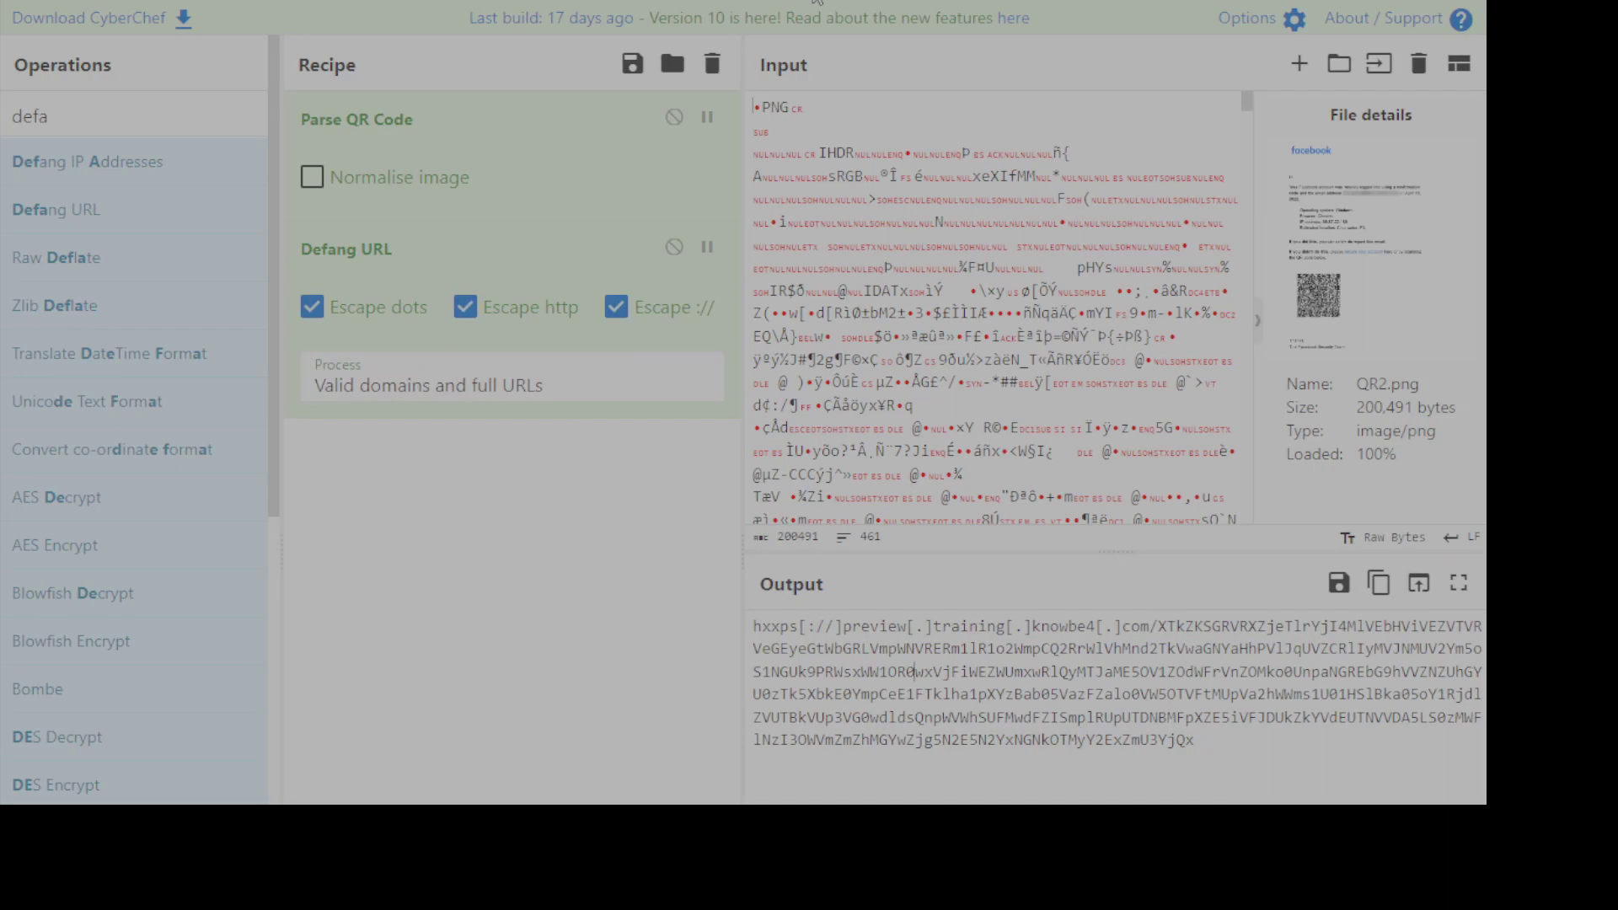
drag(808, 626, 995, 746)
click(1060, 740)
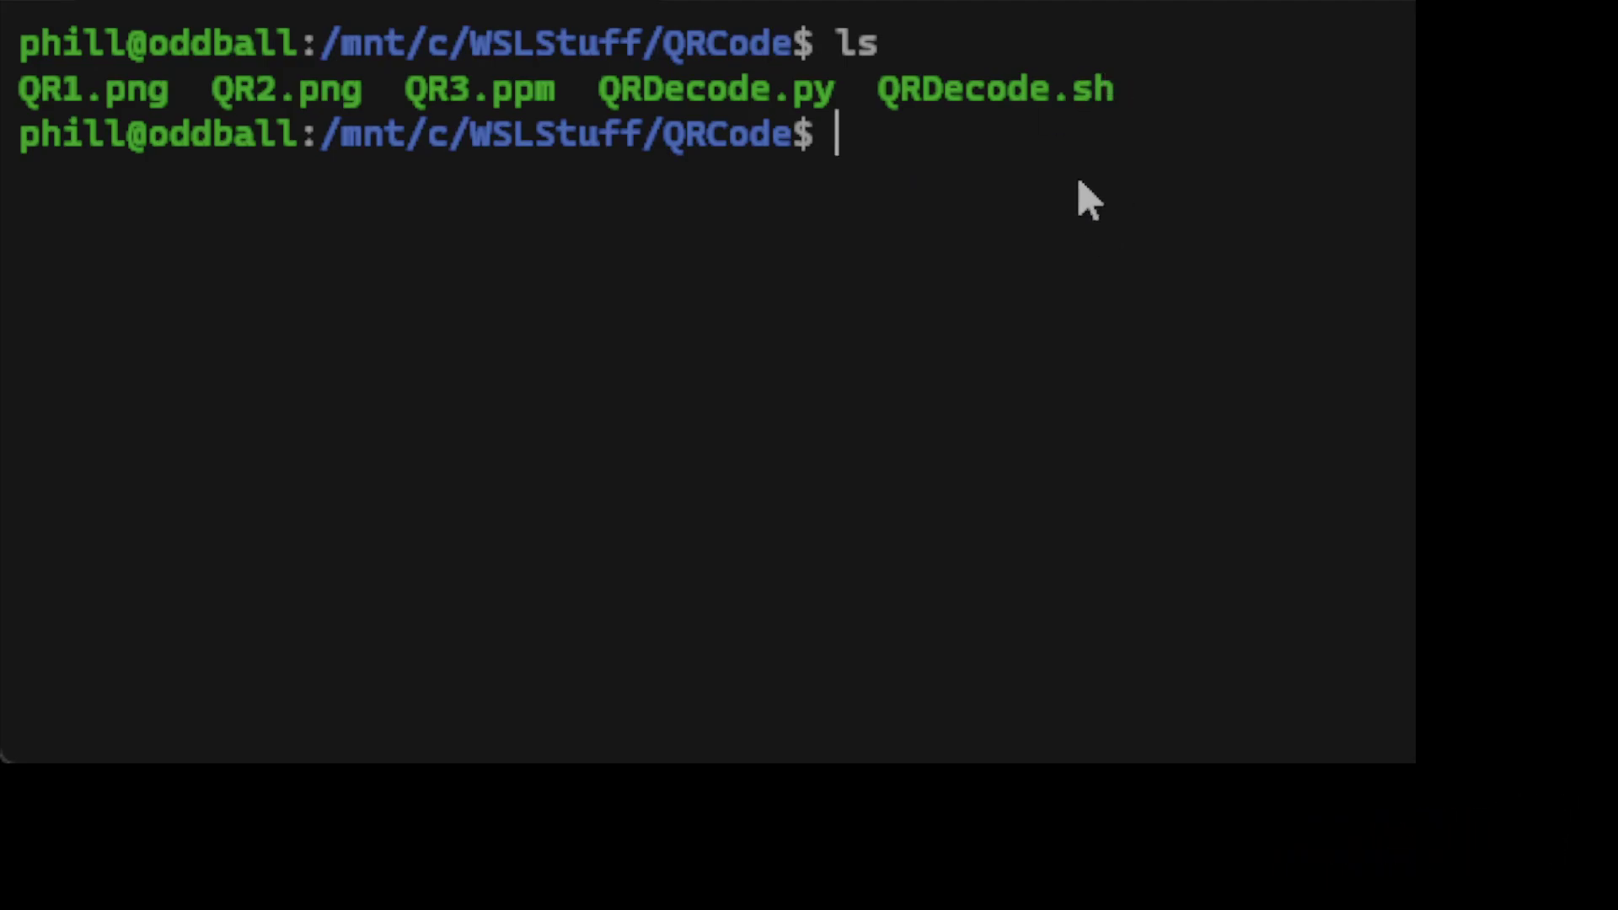
Display the contents of QRDecode.py in the WSL terminal with cat
text(cat QRD)
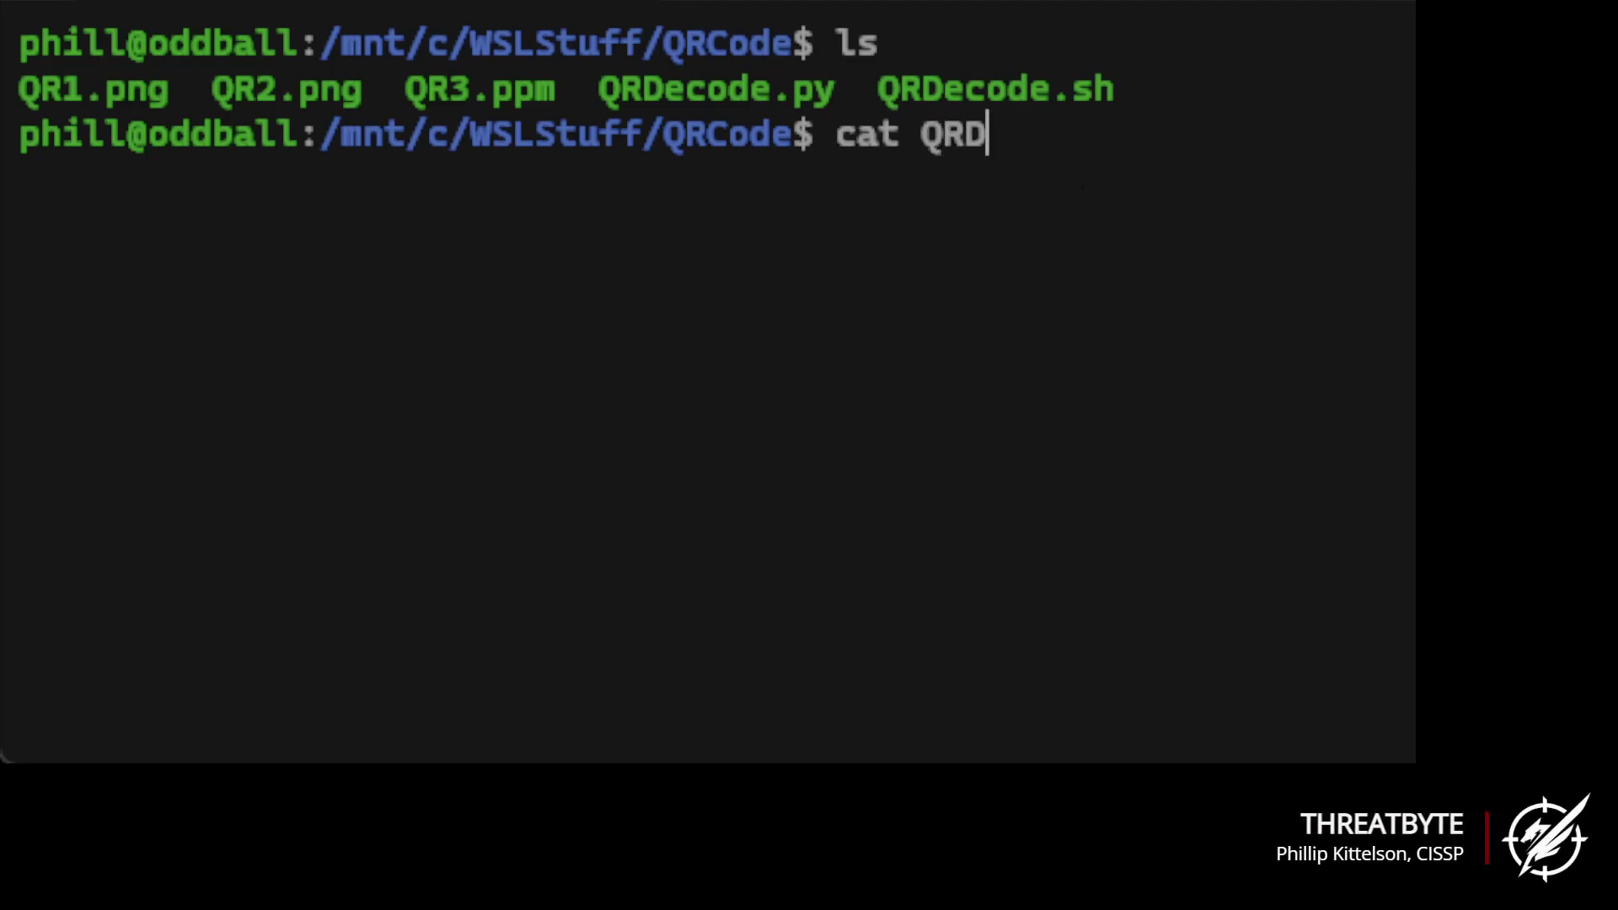
key(Tab)
text(p)
key(Tab)
key(BackSpace)
key(Return)
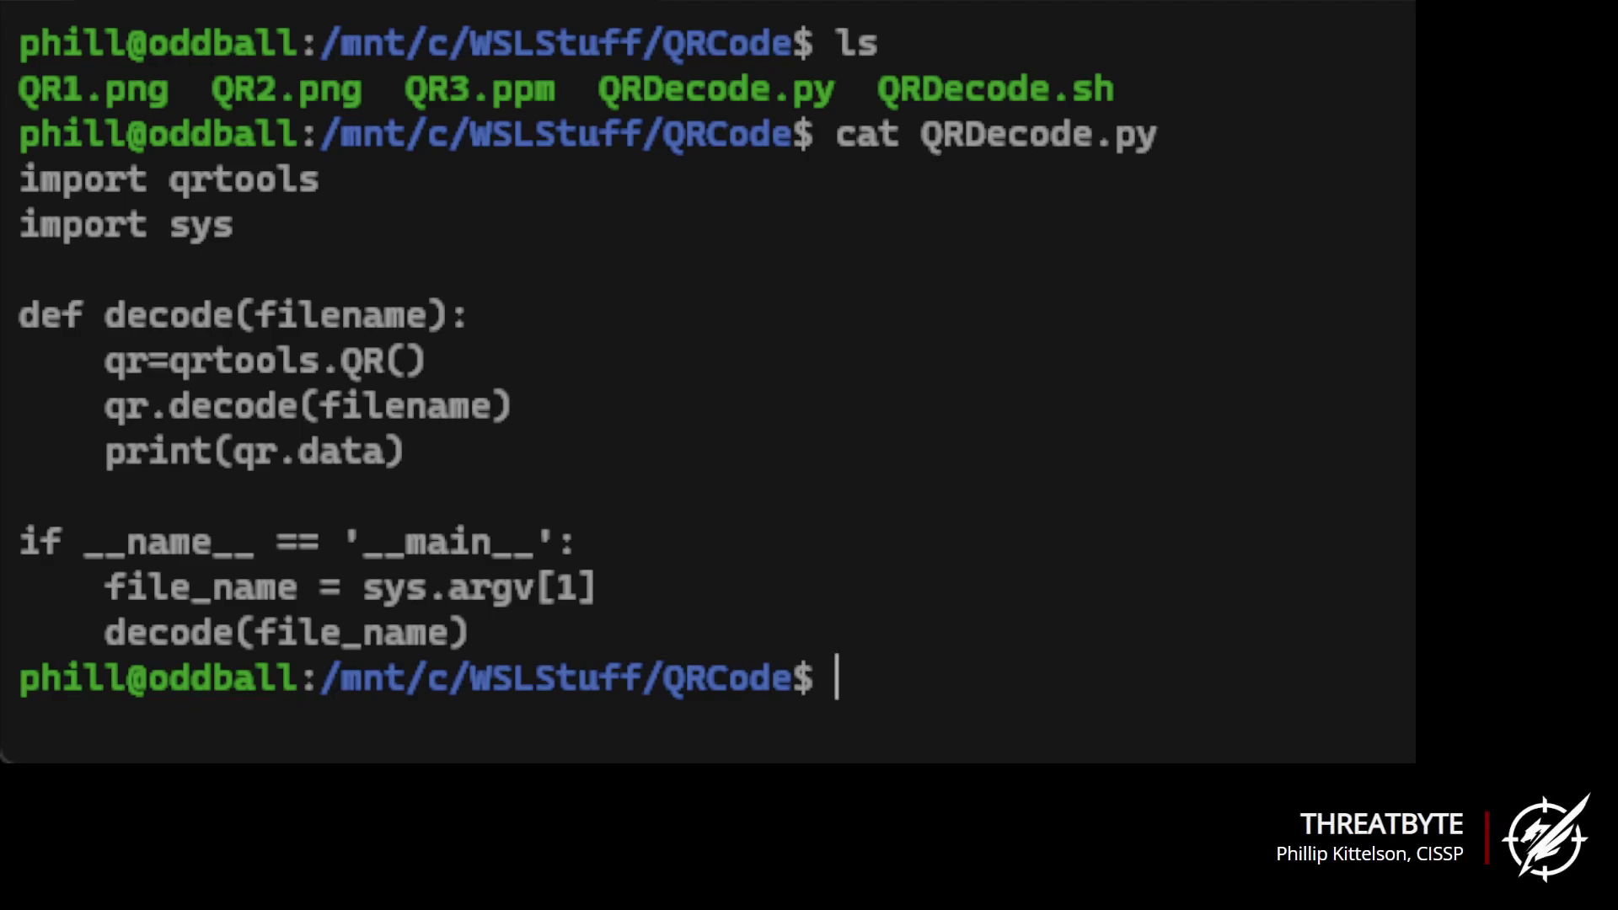
Decode the first QR image by running python3 QRDecode.py QR1.png
text(python3 )
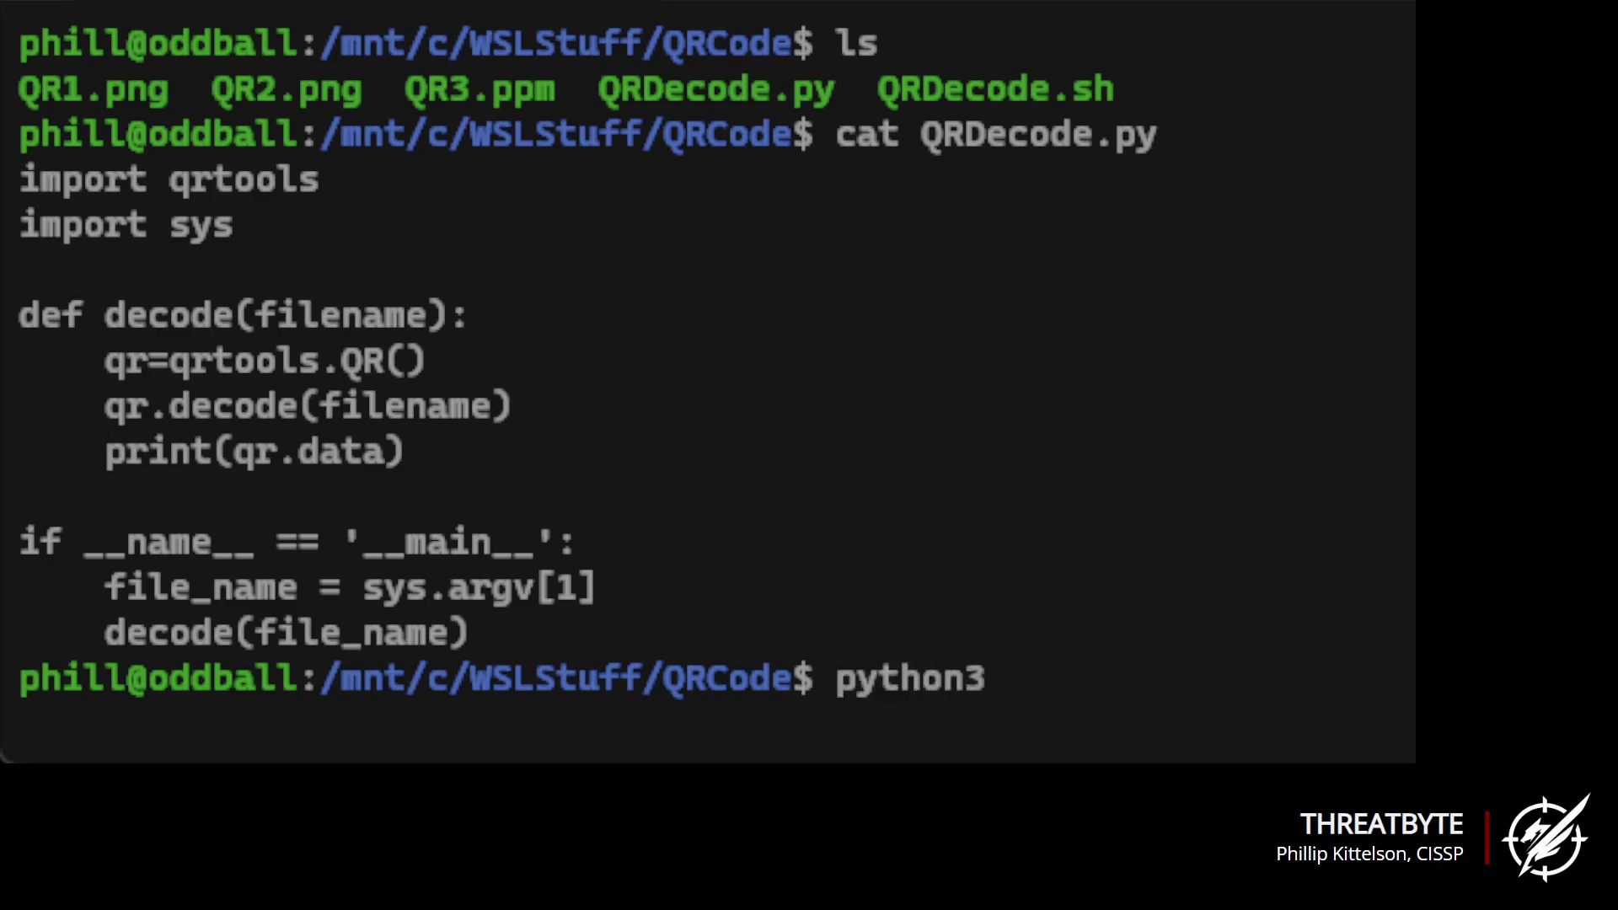
text(Q)
key(BackSpace)
text(QRD)
key(Tab)
text(py )
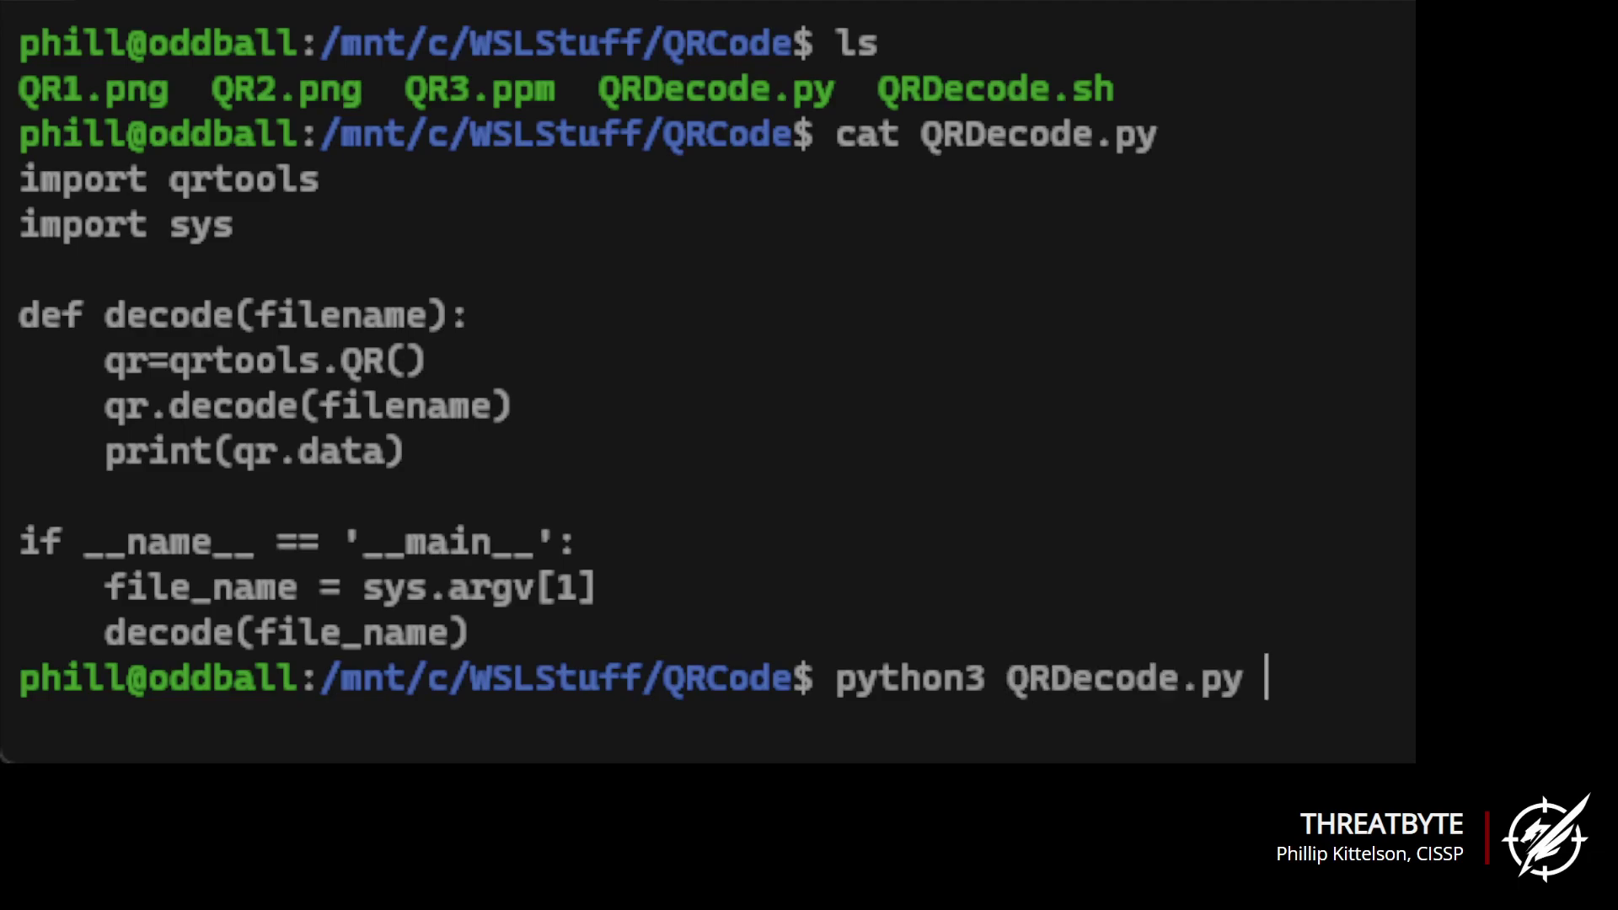
text(QR1)
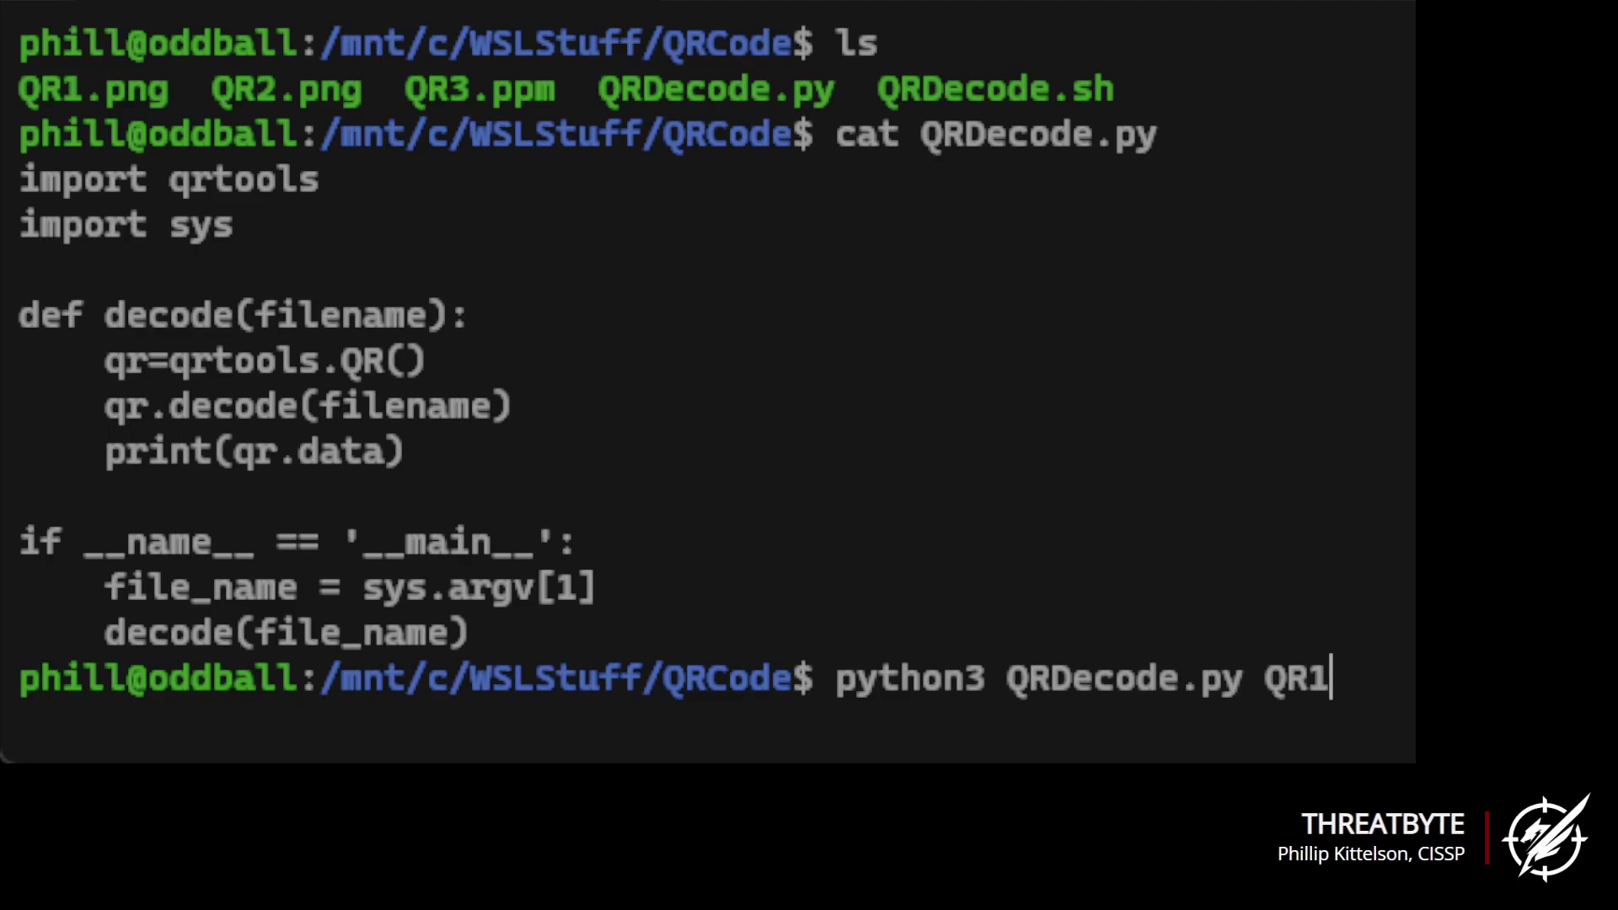
key(Tab)
key(Return)
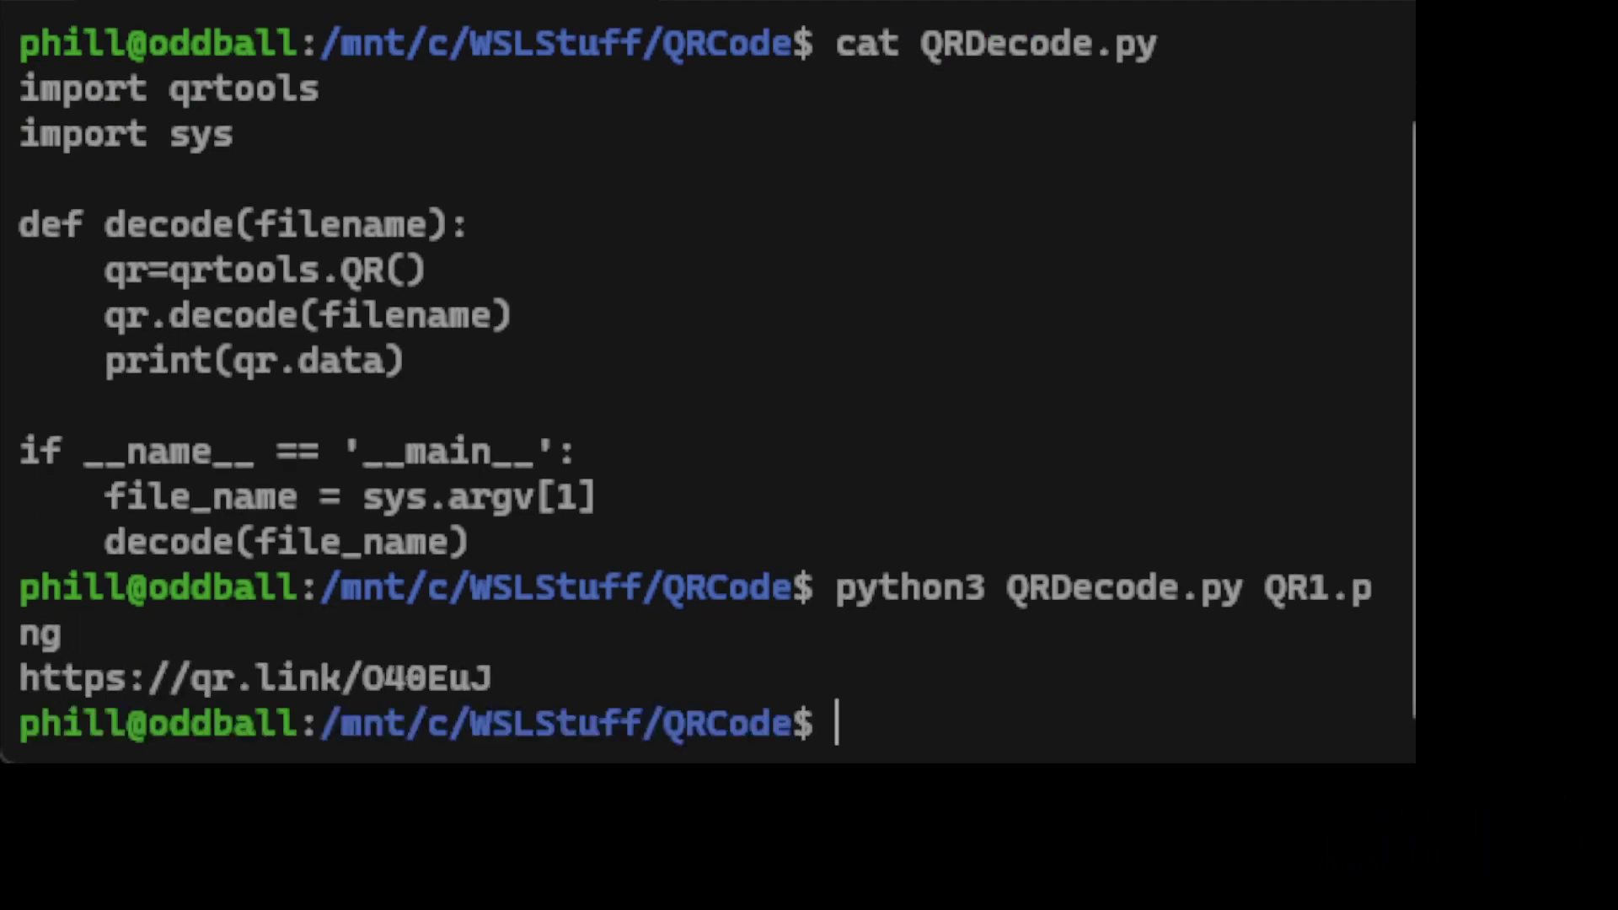
Reuse the decode command with the image changed to QR2.png and run python3 QRDecode.py QR2.png
key(Up)
key(Left)
key(Left)
key(Left)
key(Left)
key(Left)
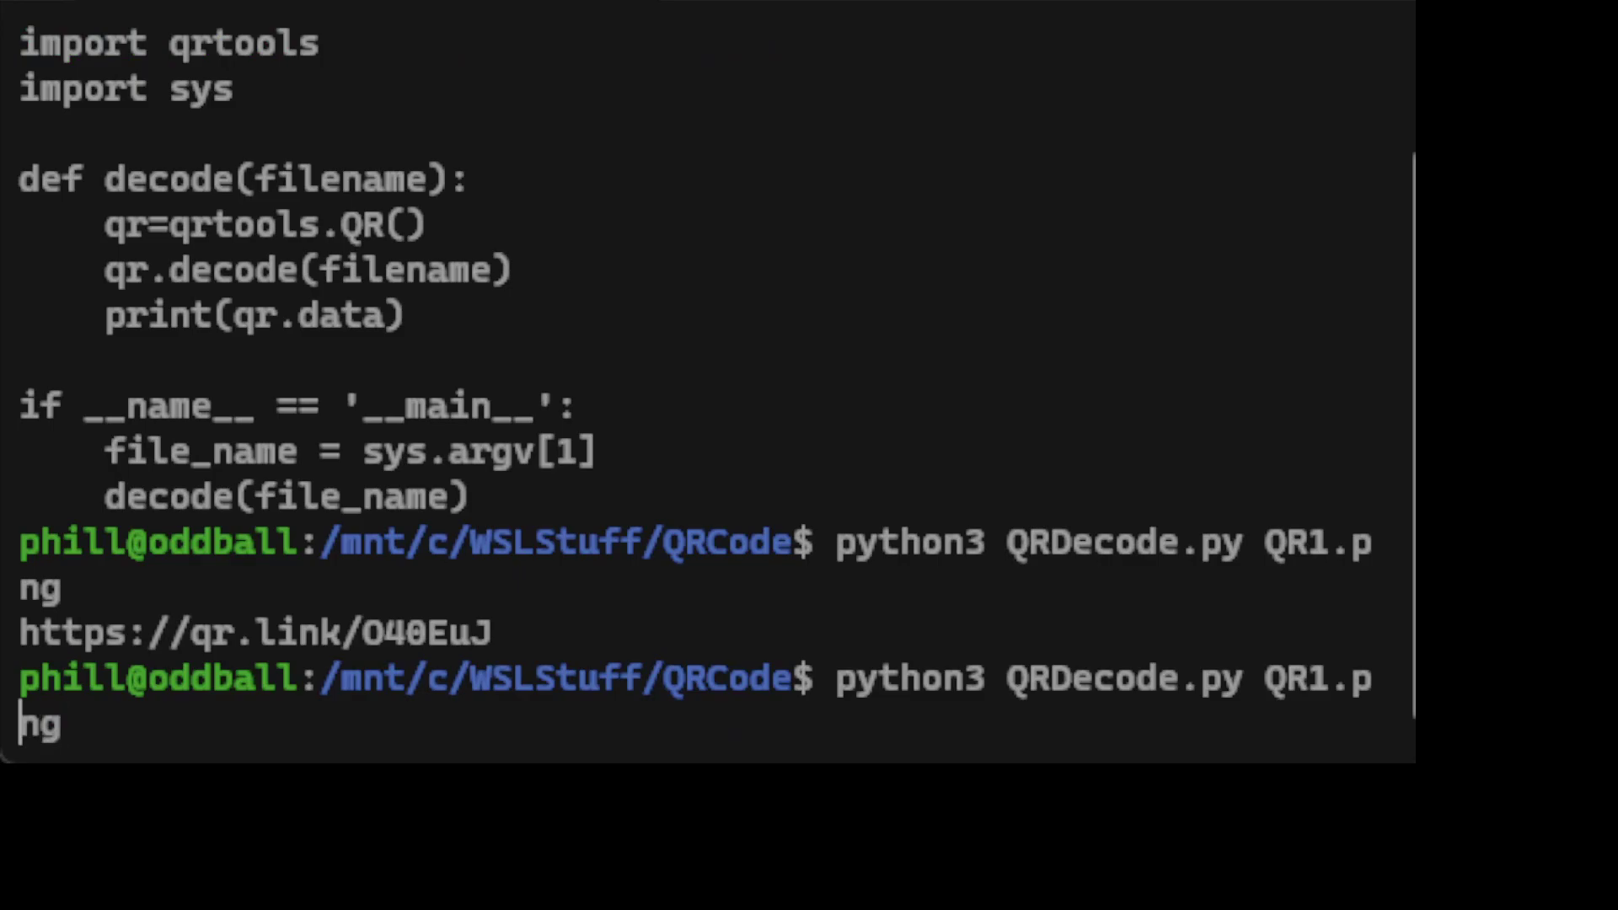
key(Right)
key(BackSpace)
text(2)
key(Return)
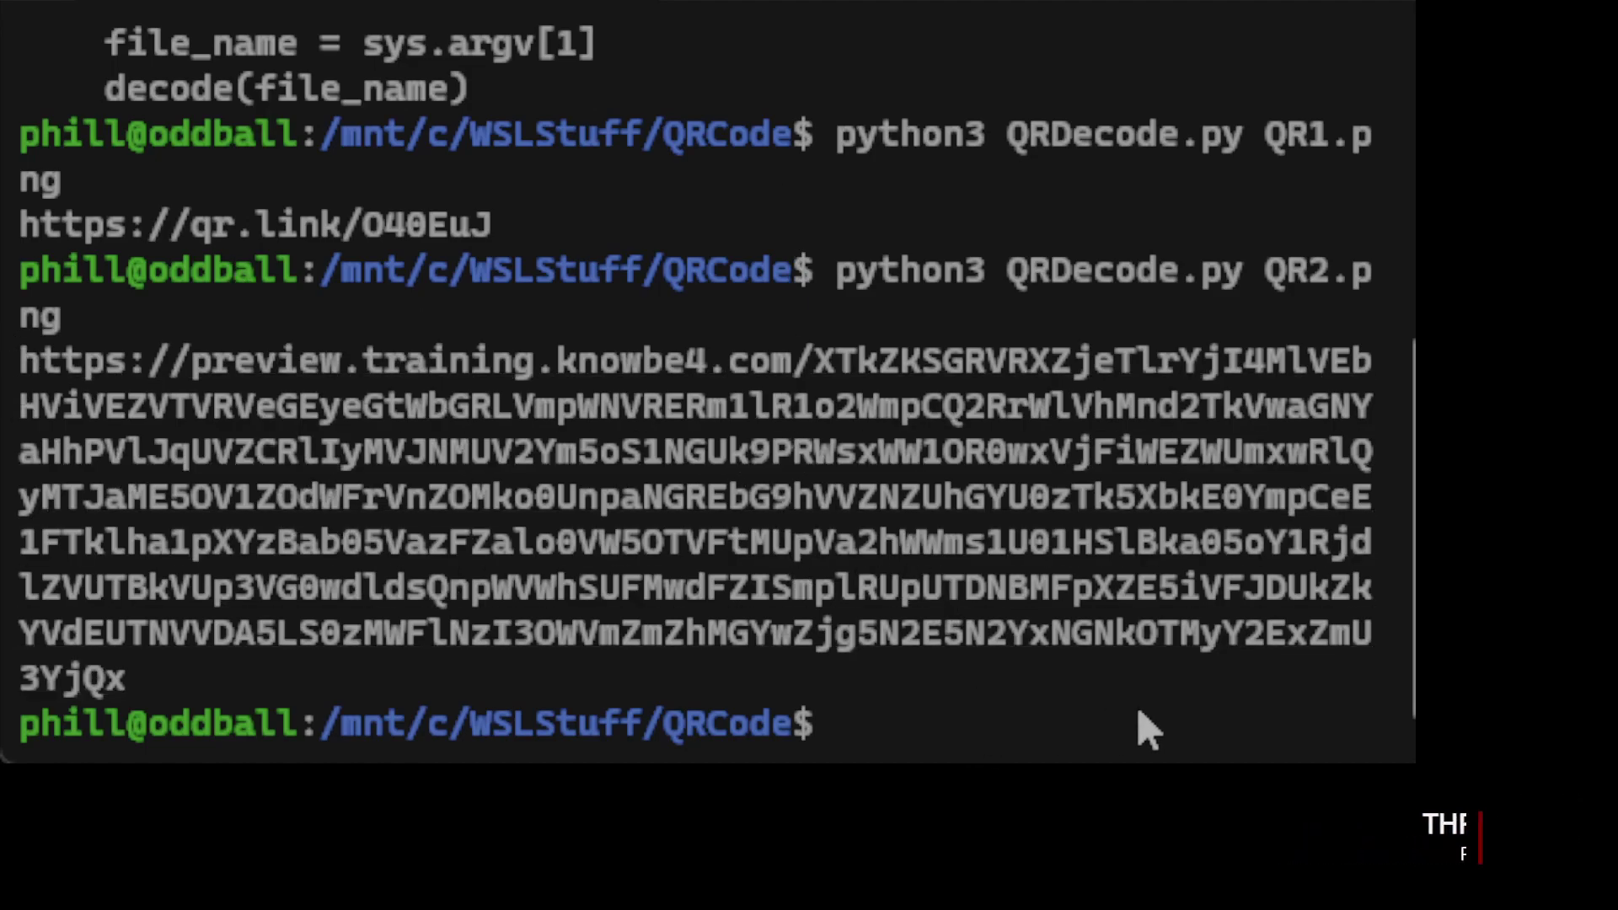
Display the contents of the shell script QRDecode.sh with cat
text(cat )
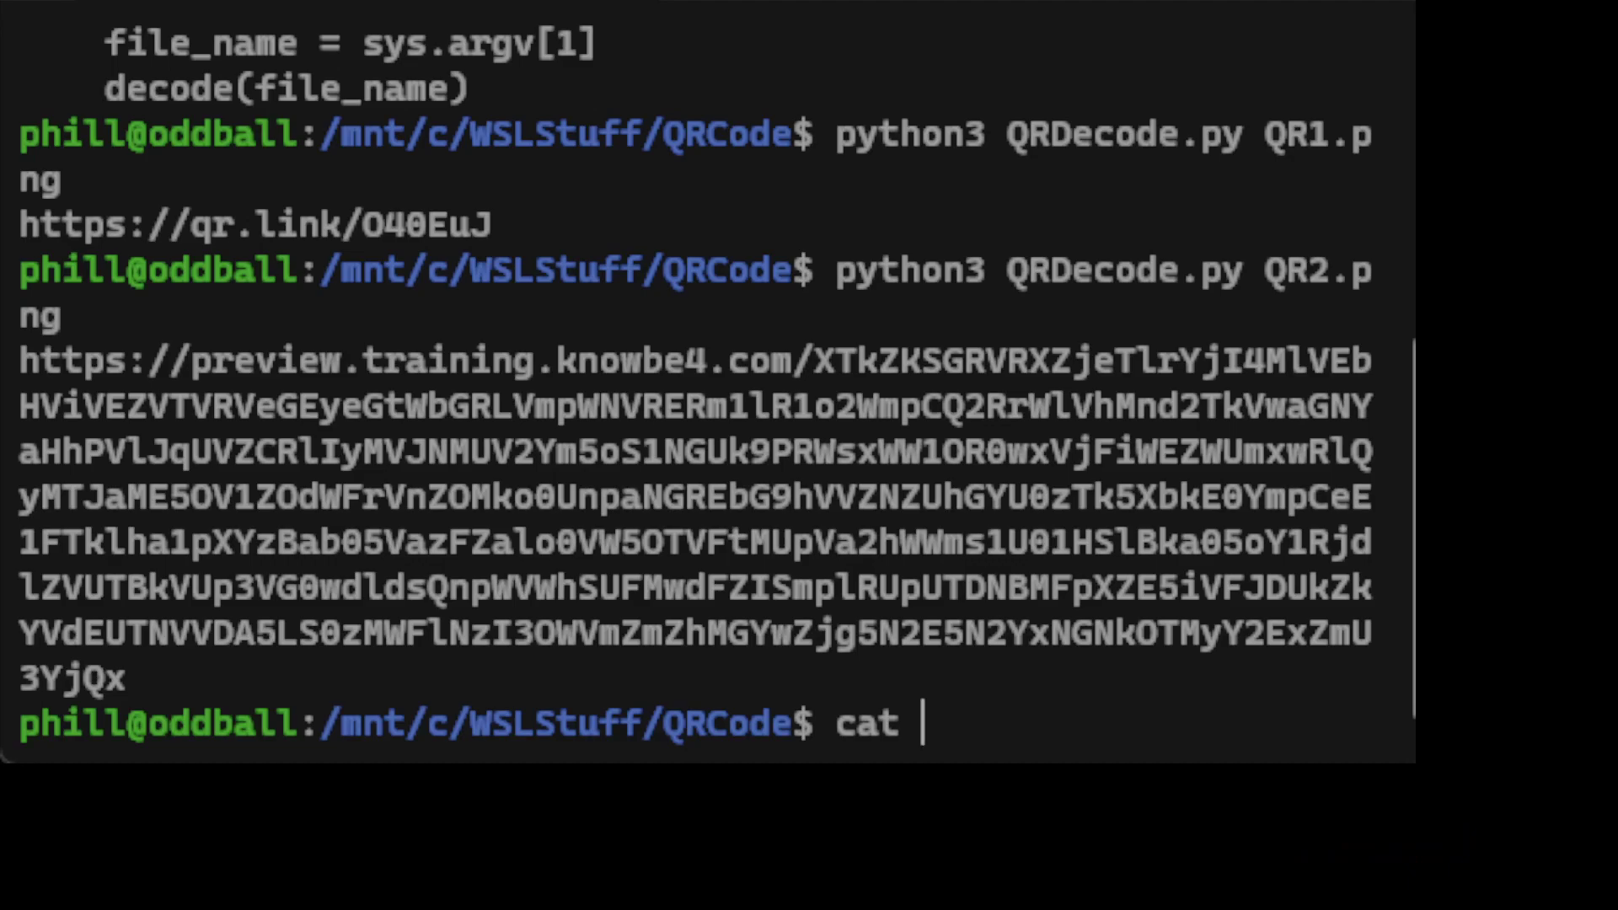
text(QR)
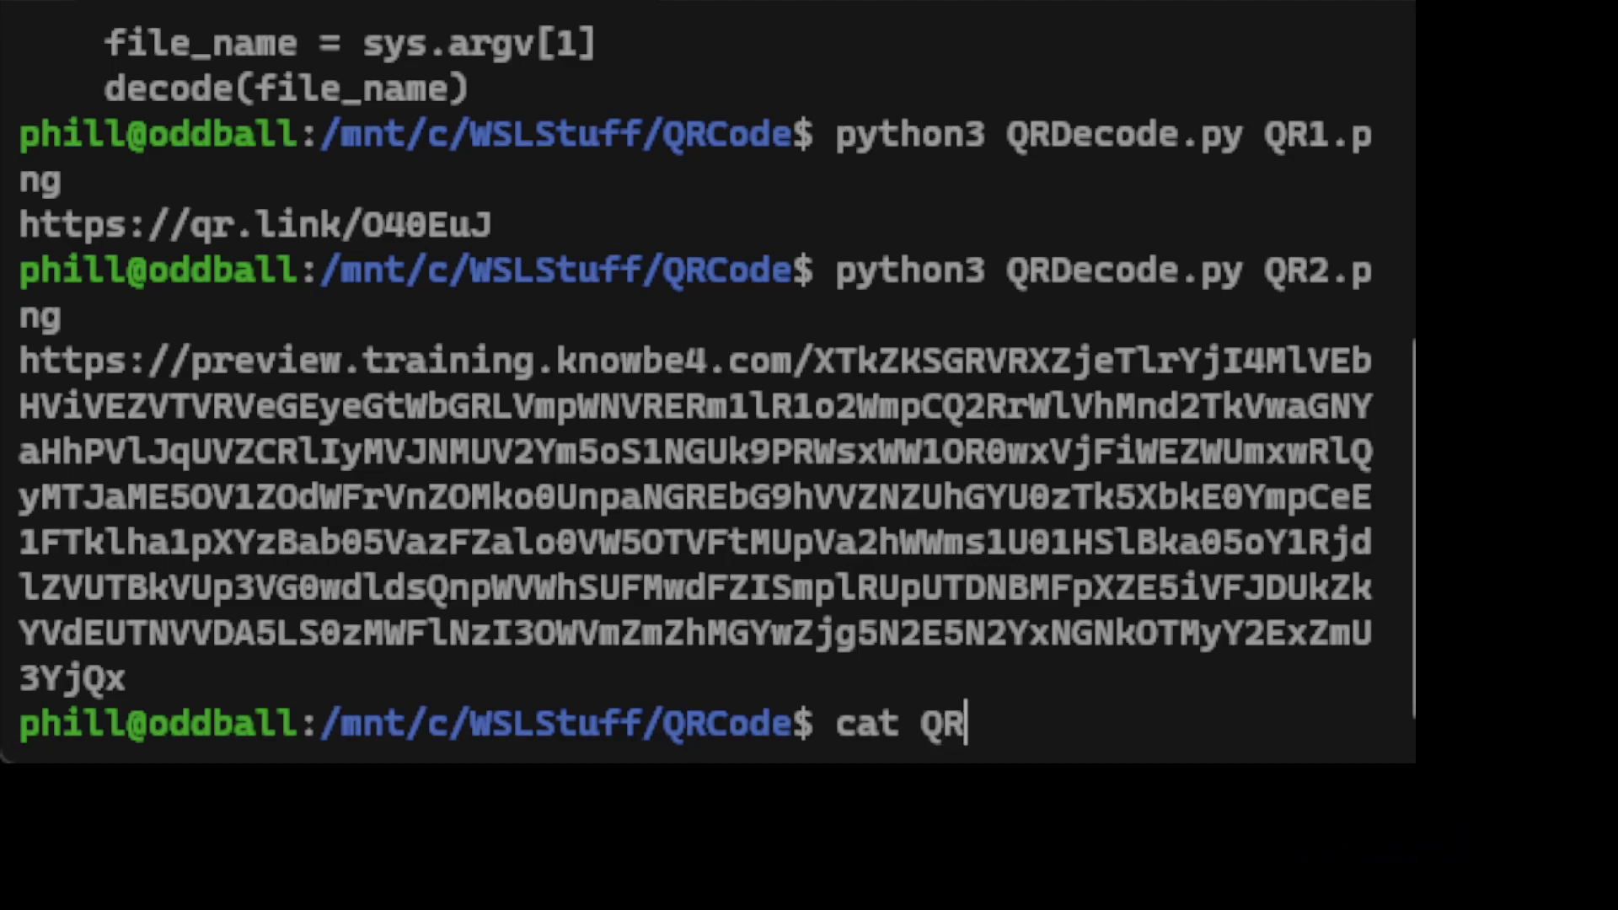
text(Decode.s)
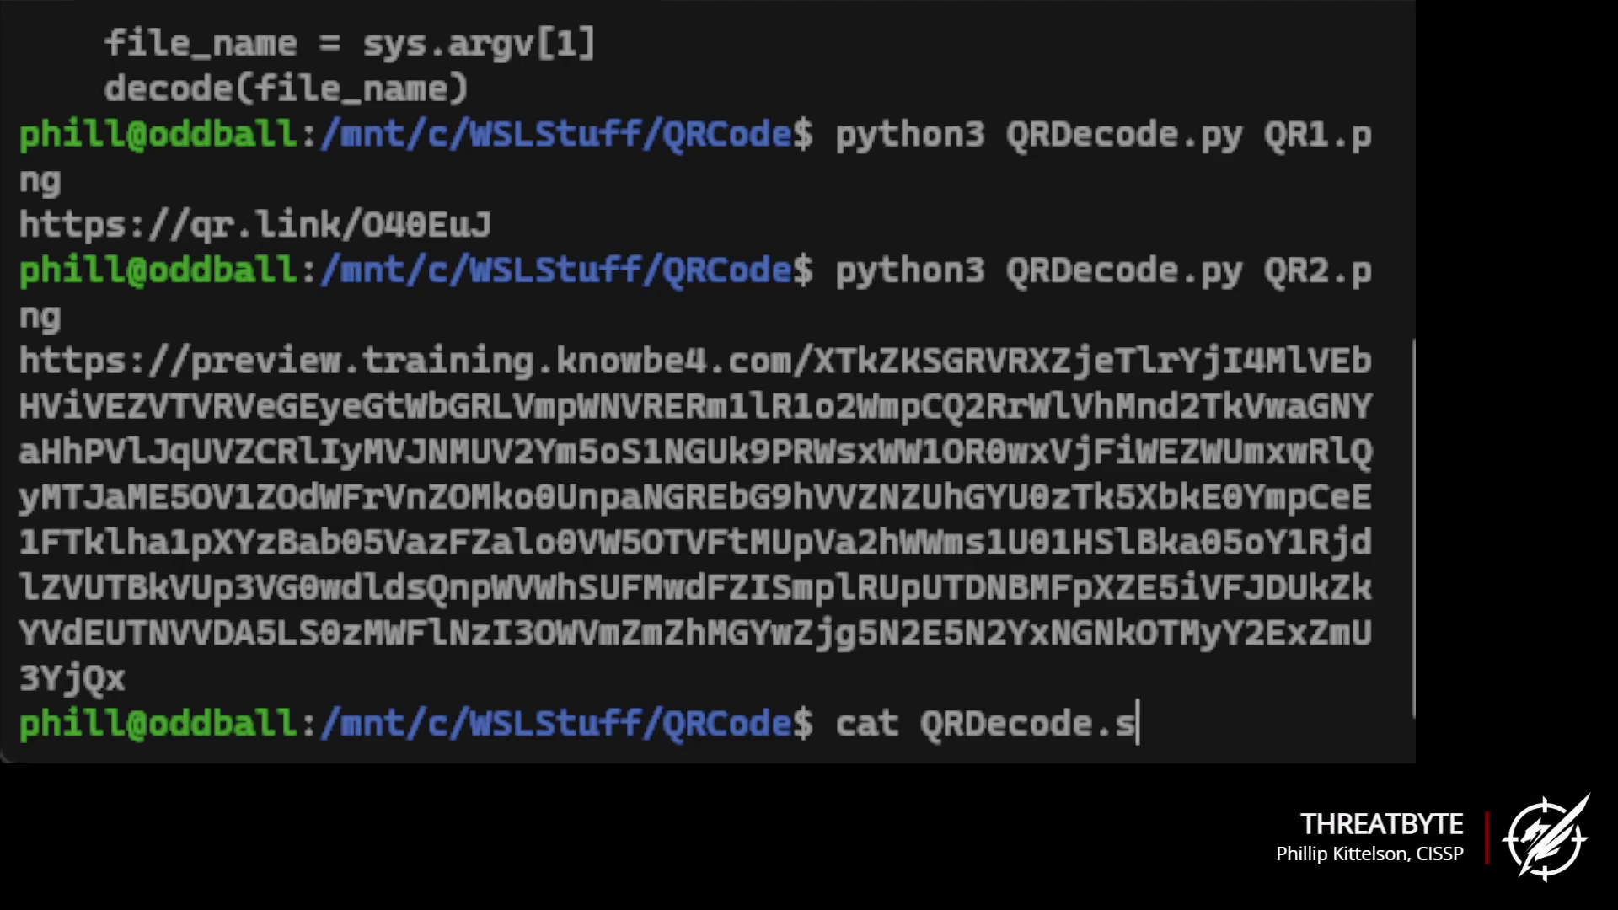
key(Tab)
key(Return)
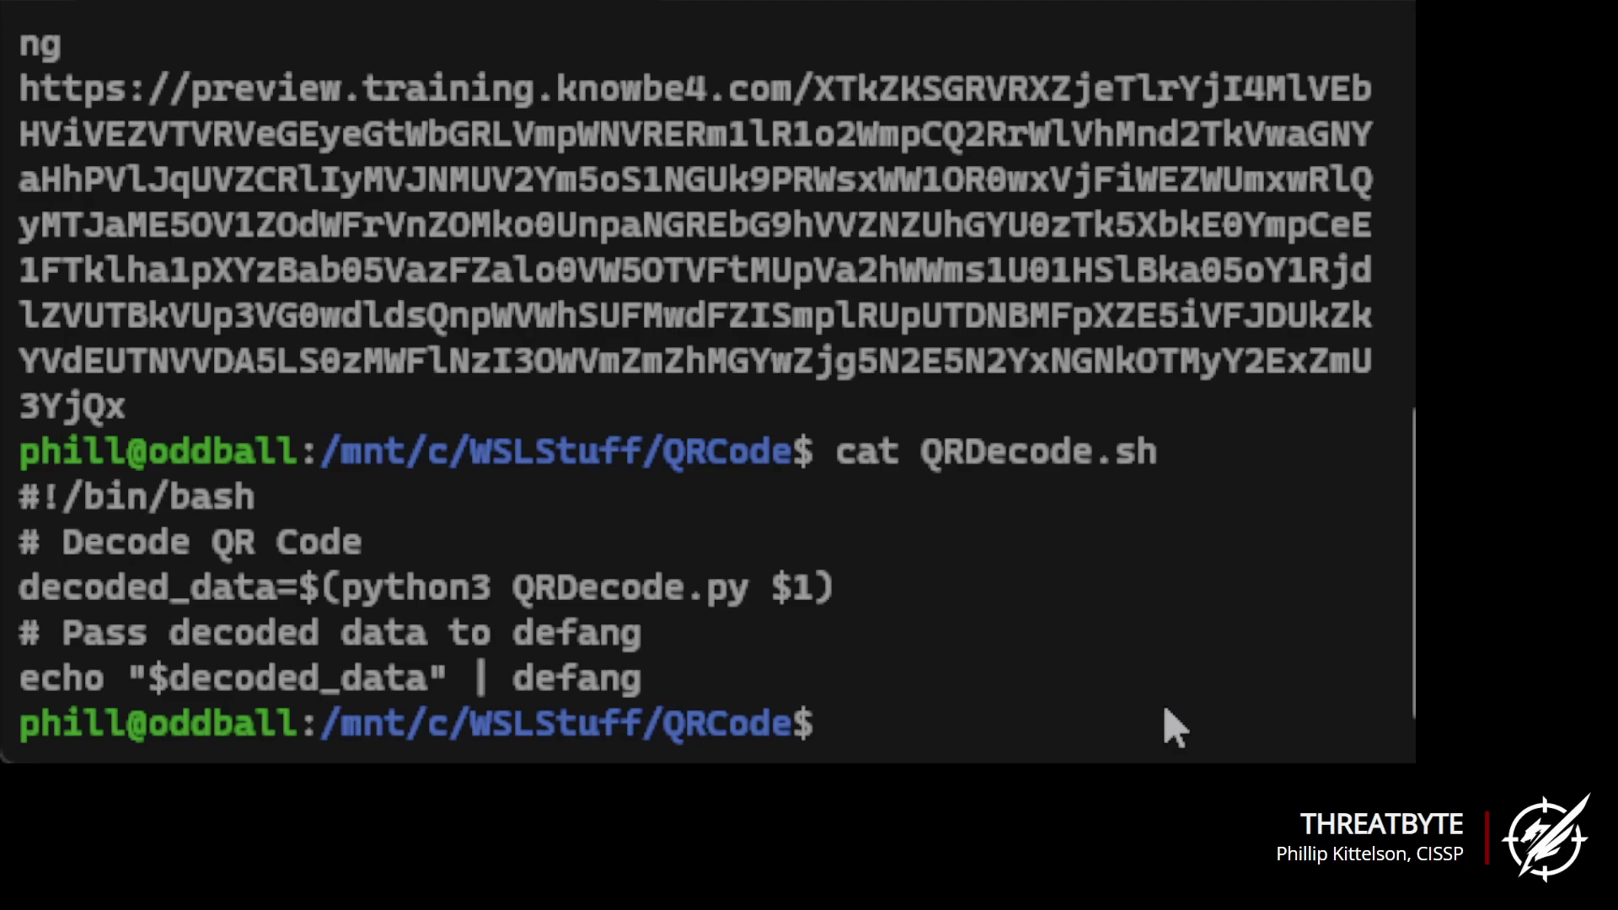
Decode and defang the second QR image by running bash QRDecode.sh QR2.png
text(bash QRC)
key(BackSpace)
text(D)
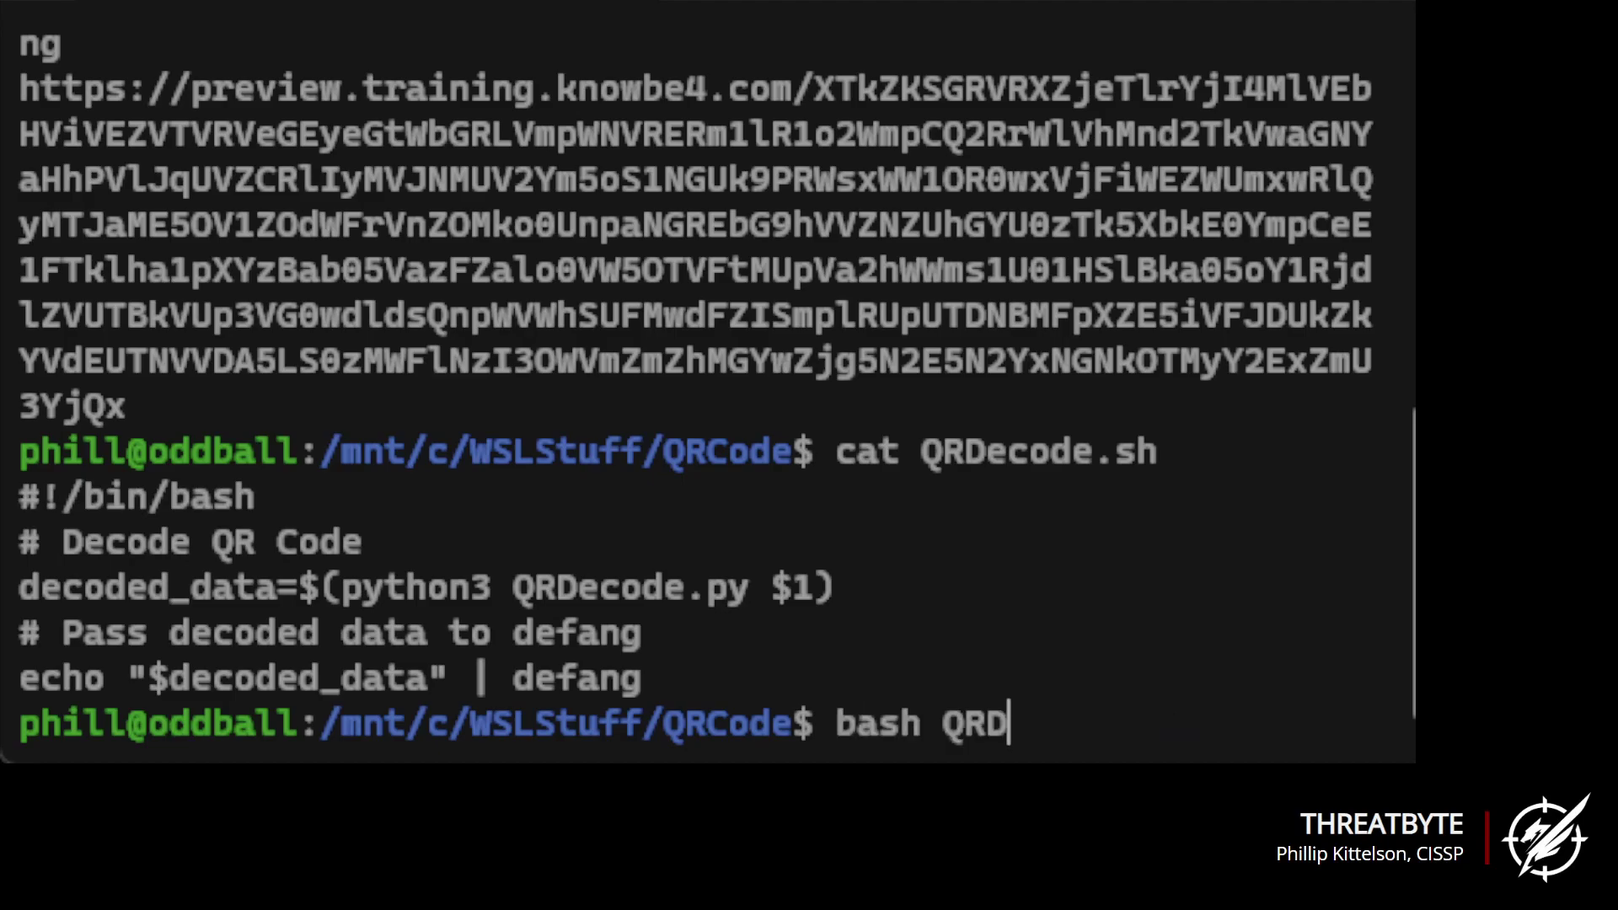
text(ecode.sh QR2)
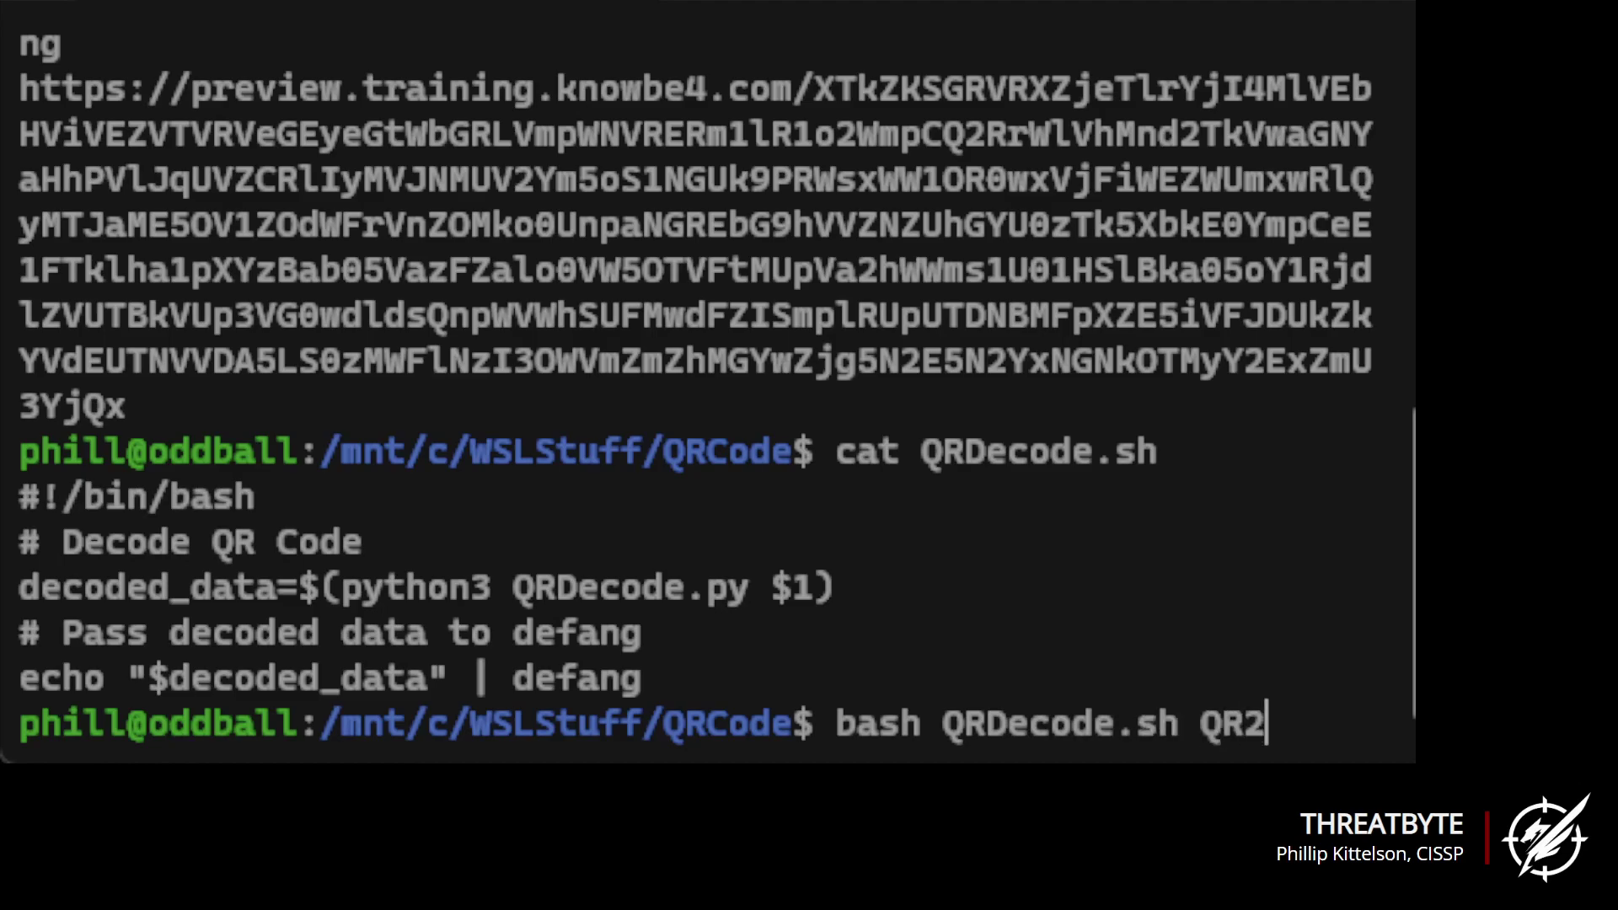
key(Tab)
key(Return)
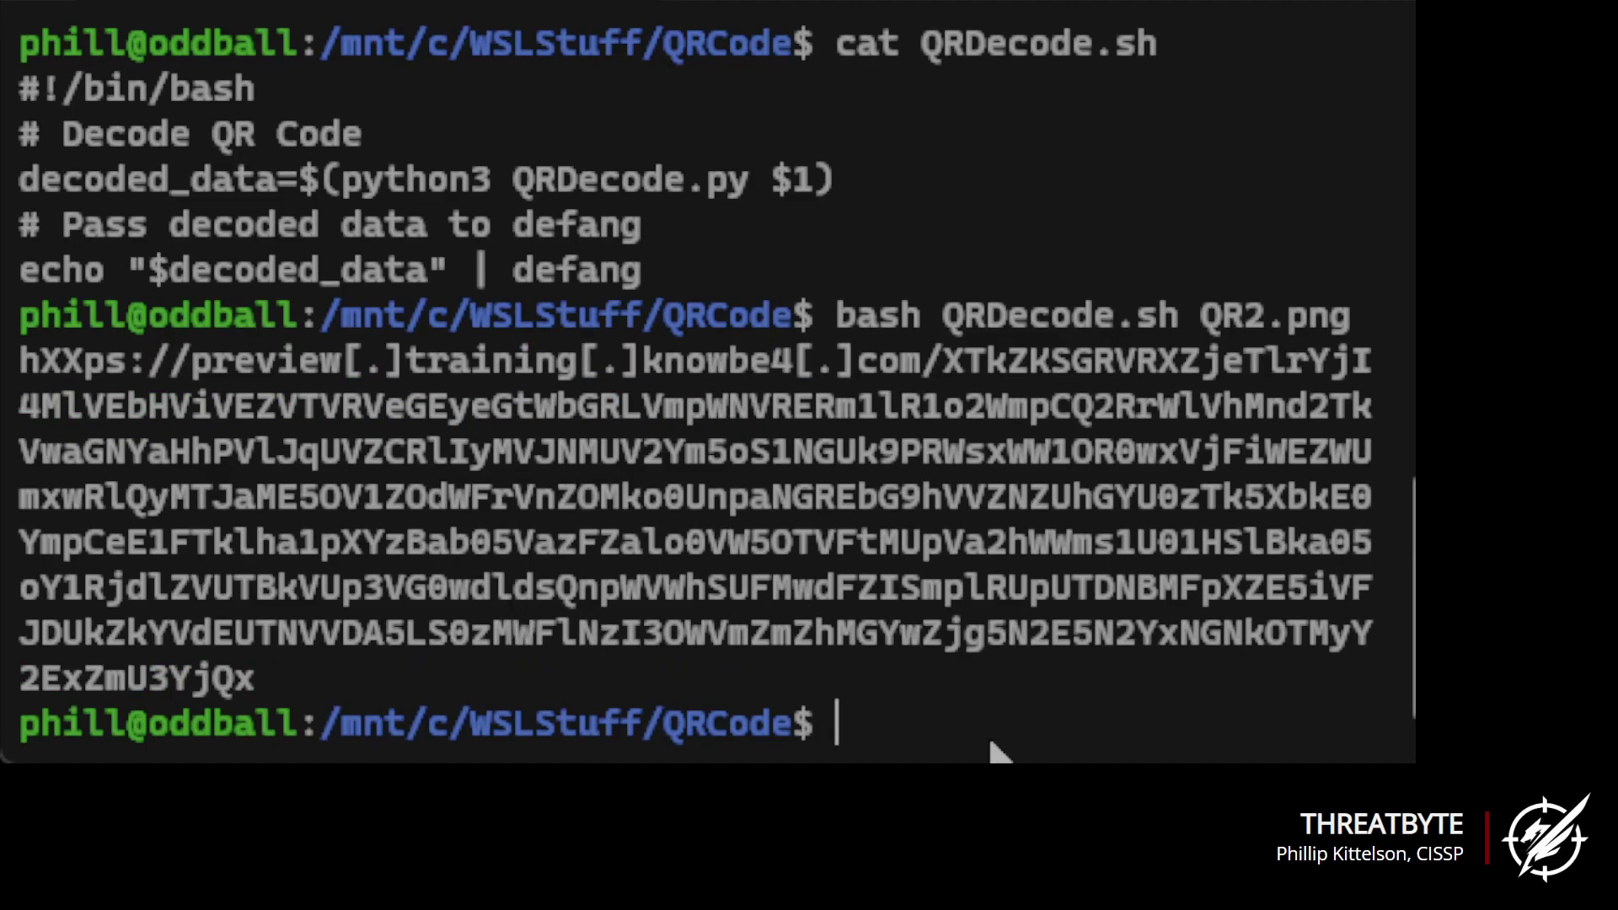
Recall and rerun python3 QRDecode.py QR2.png to output the URL without defanging for comparison
key(Up)
key(Up)
key(Up)
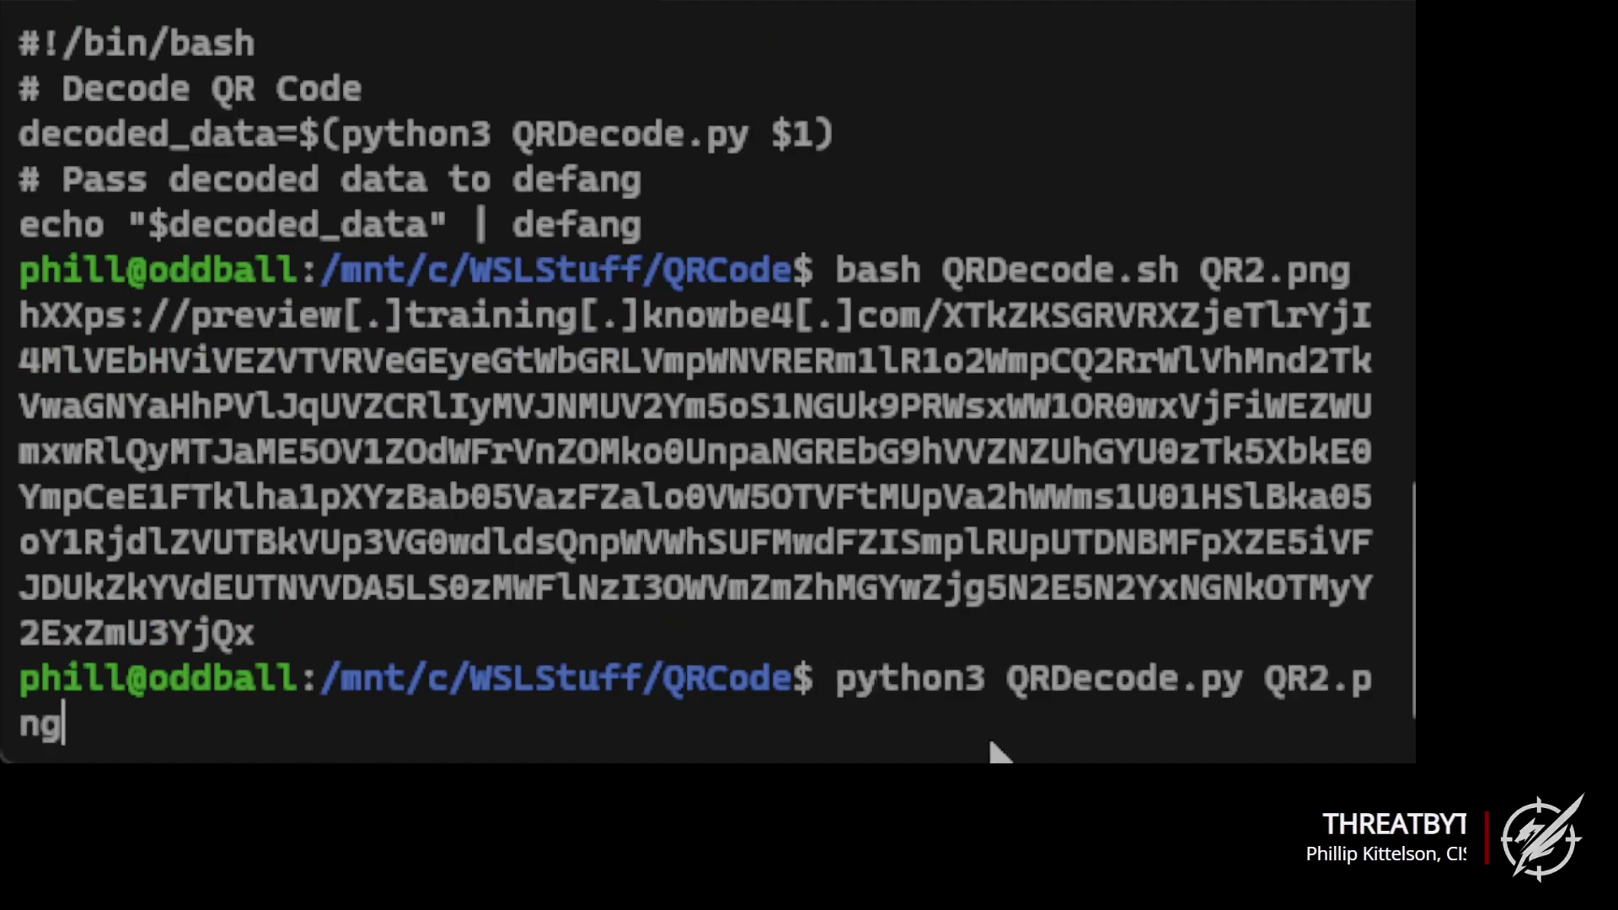
key(Return)
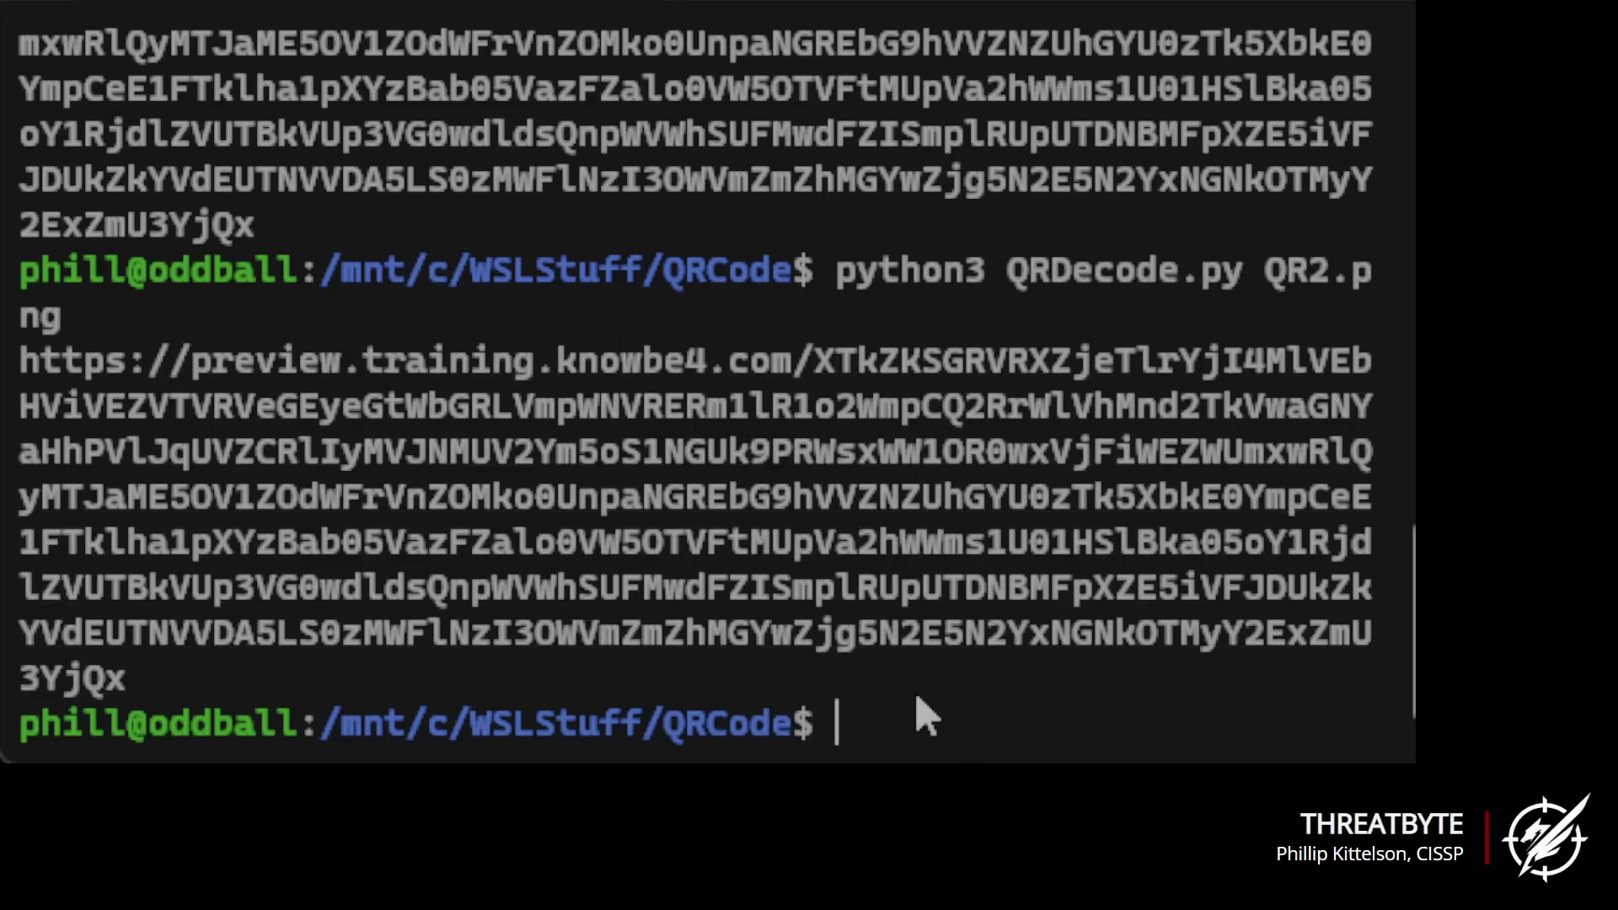
Recall and rerun bash QRDecode.sh QR2.png to output the defanged URL again
key(Up)
key(Up)
key(Return)
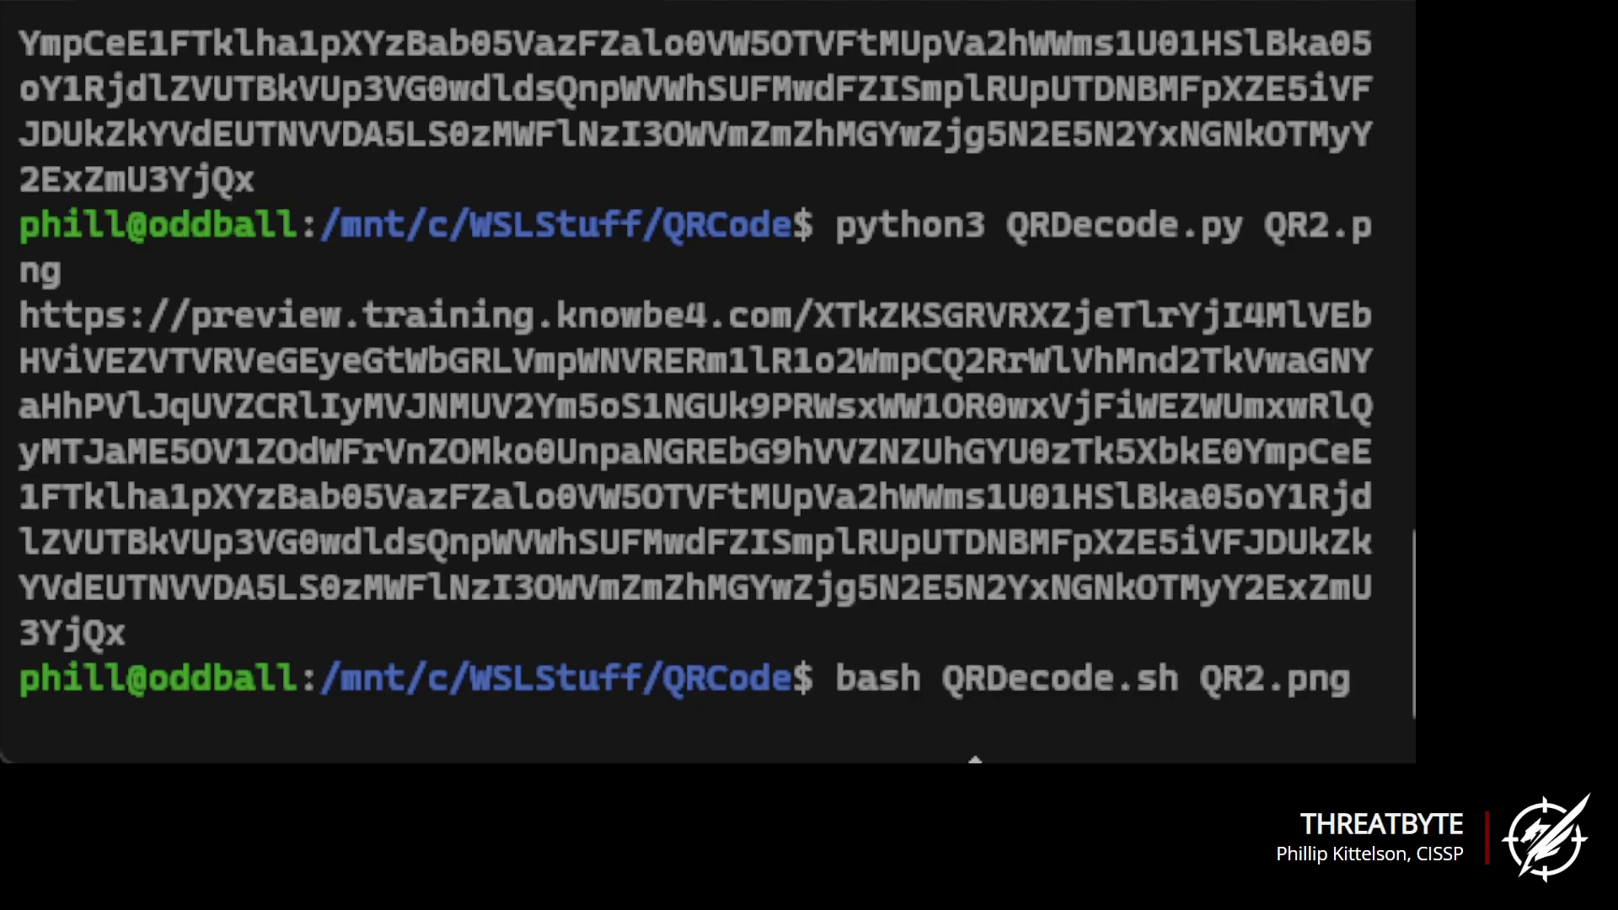